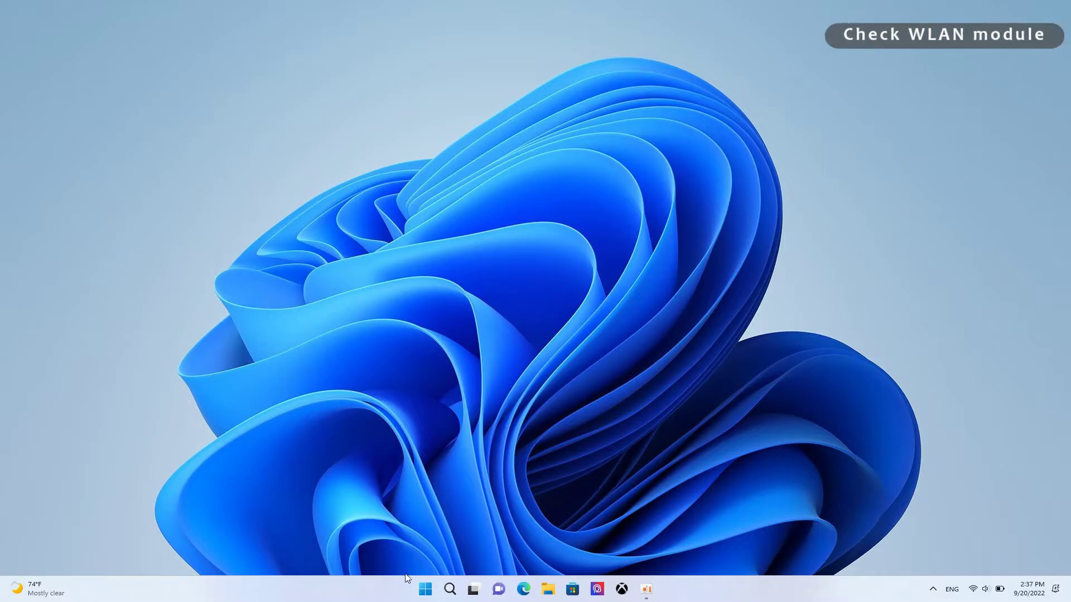
# Open Device Manager and expand the network adapters to check which WLAN module is installed.
pyautogui.rightClick(428, 586)
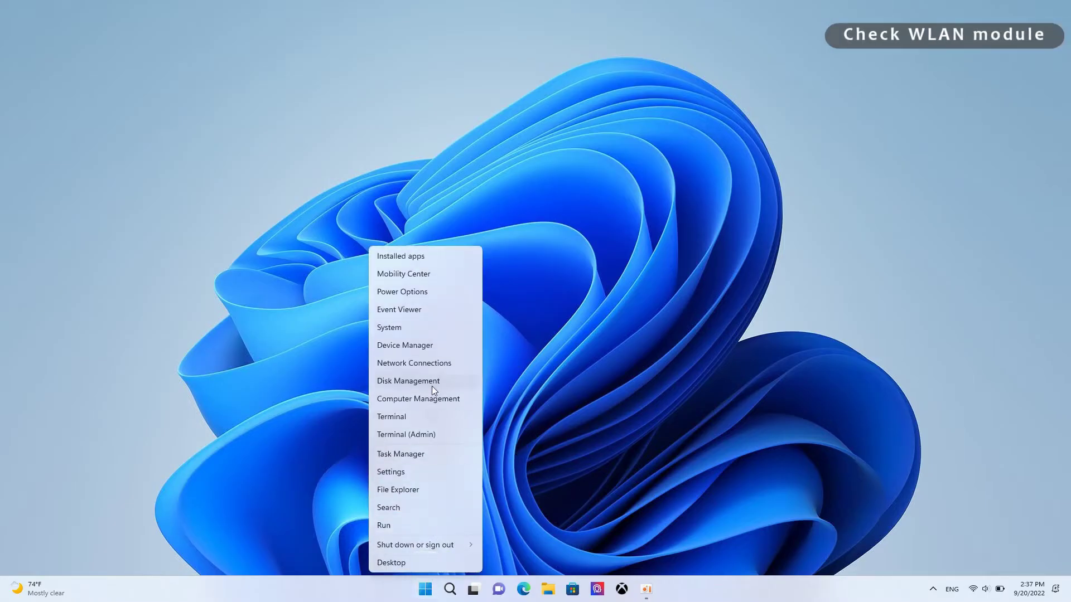
pyautogui.click(447, 344)
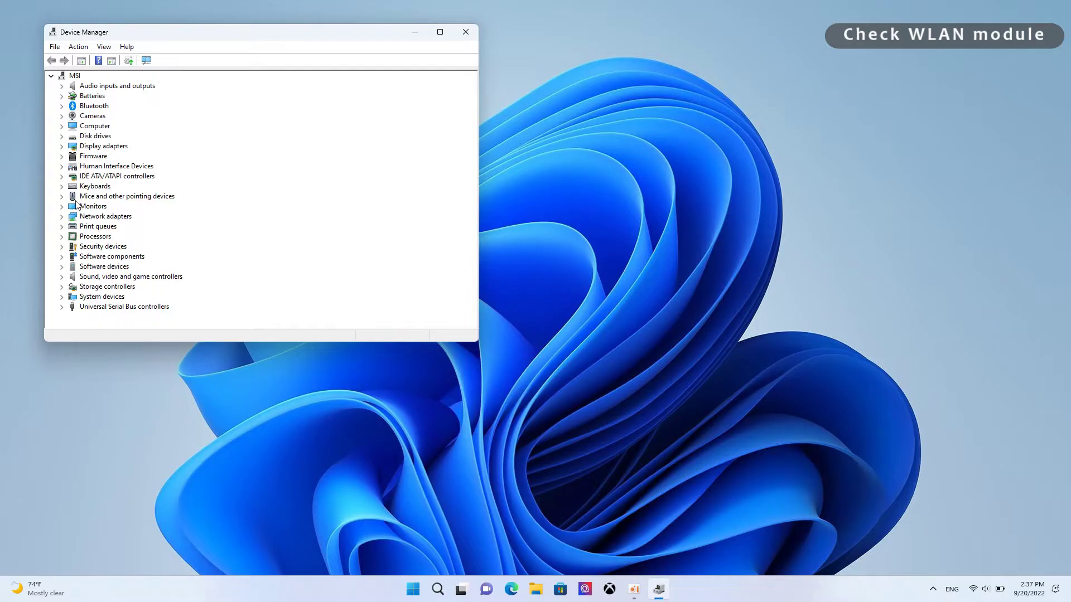
pyautogui.click(64, 217)
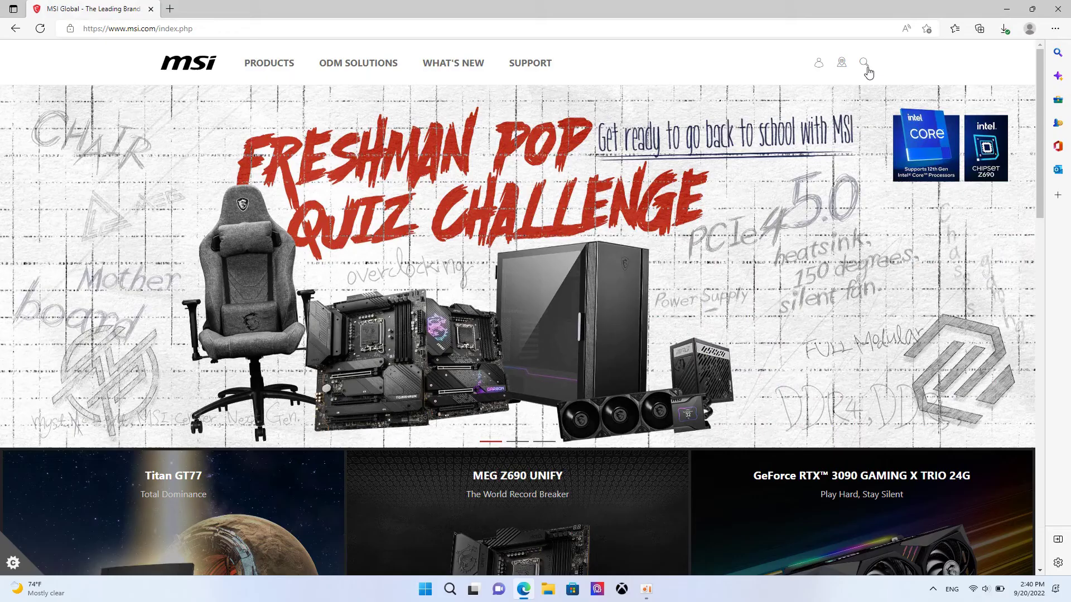
# Search the MSI website for "Sword 17 A11UE" and open that laptop's product page from the laptop results.
pyautogui.click(863, 62)
pyautogui.click(523, 111)
pyautogui.write('Sword 17 A11UE')
pyautogui.click(224, 117)
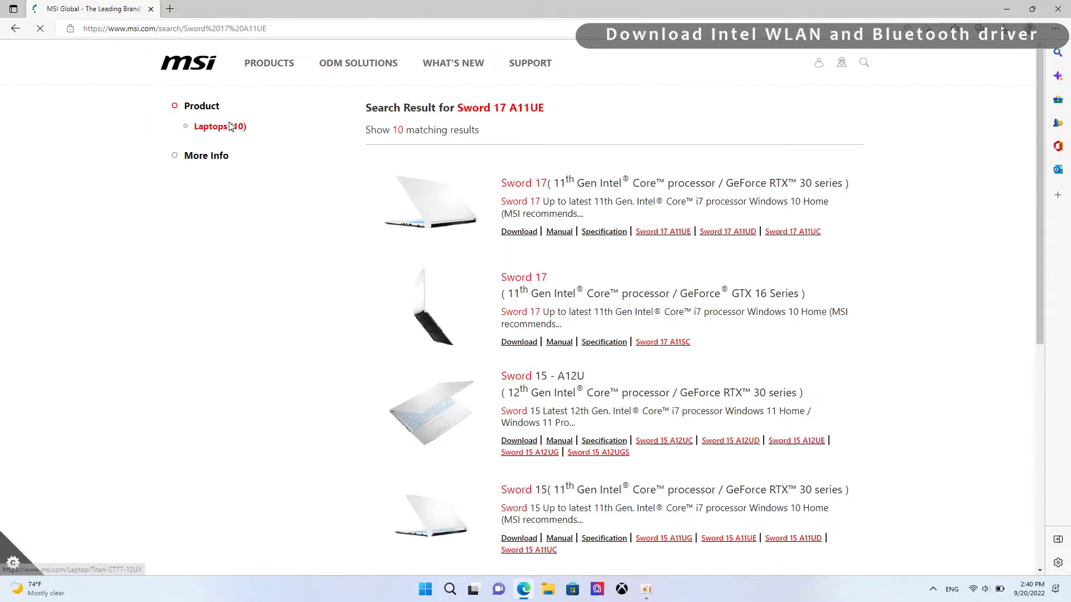
pyautogui.click(669, 231)
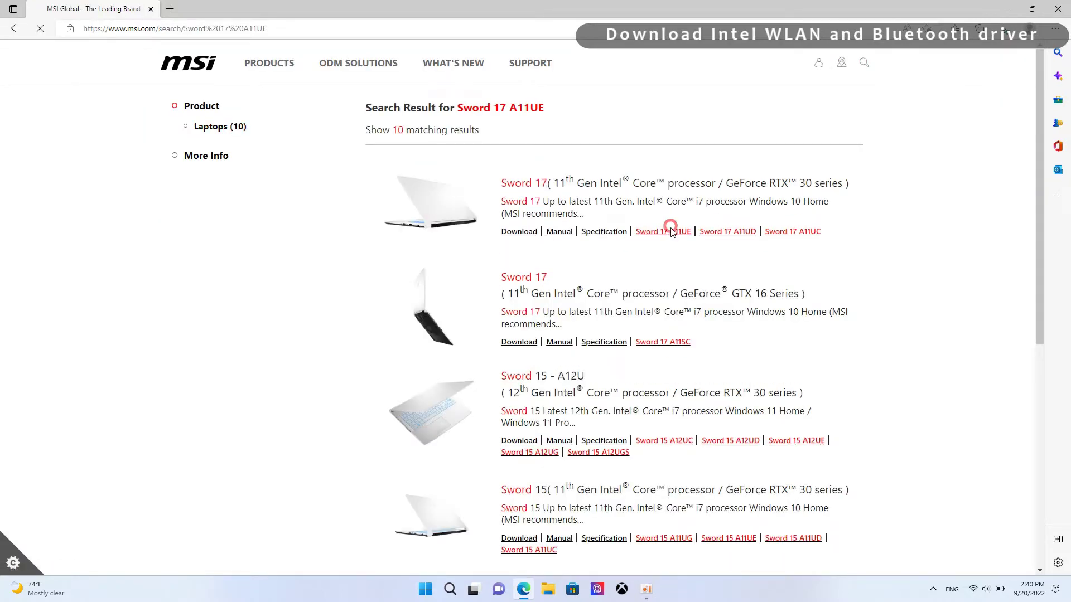
# Go to the Sword 17 support page and select Sword 17 A11UE as the model.
pyautogui.click(694, 124)
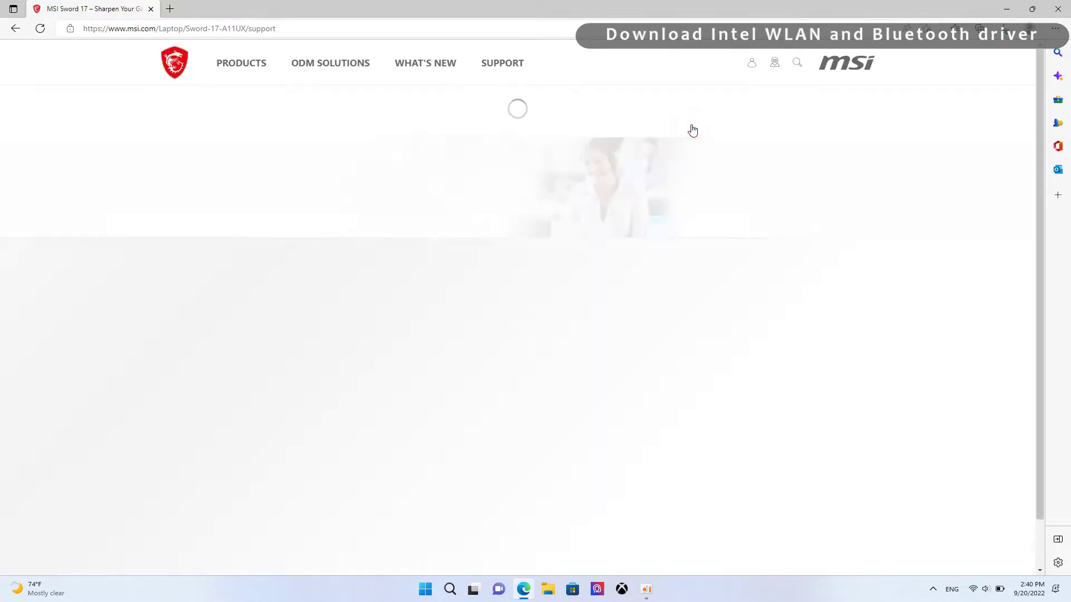
pyautogui.click(618, 211)
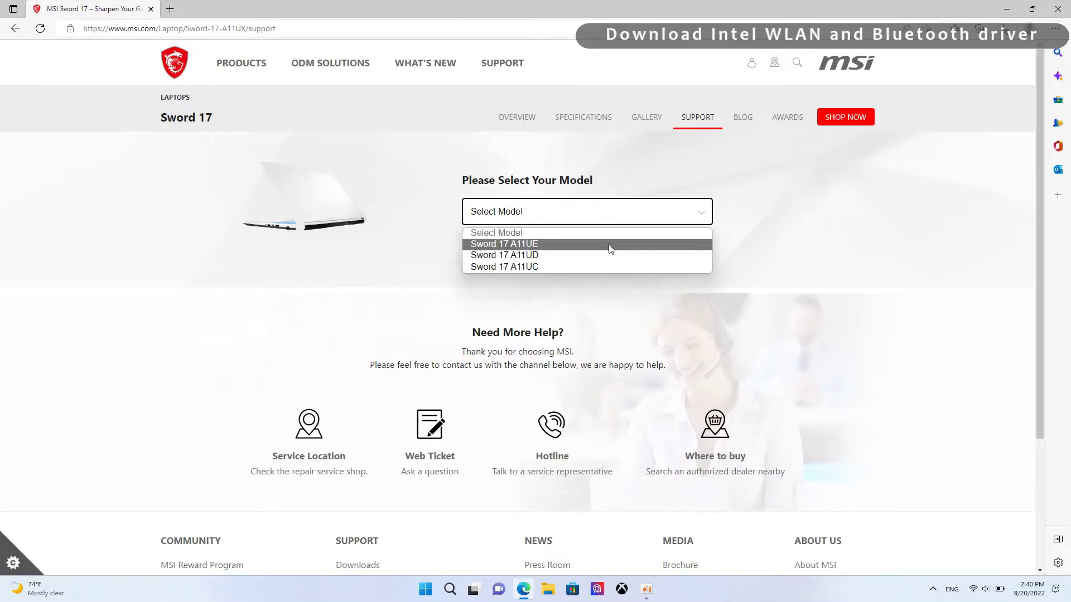
pyautogui.click(608, 244)
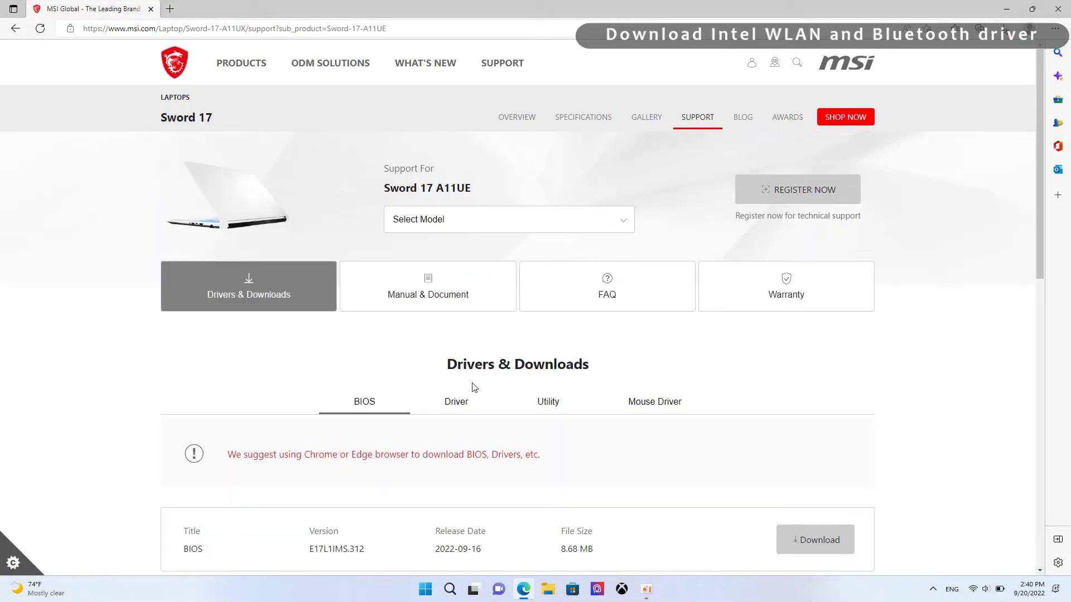
# Download the Intel Bluetooth driver and the Intel Wireless LAN driver for Win11 64.
pyautogui.click(457, 402)
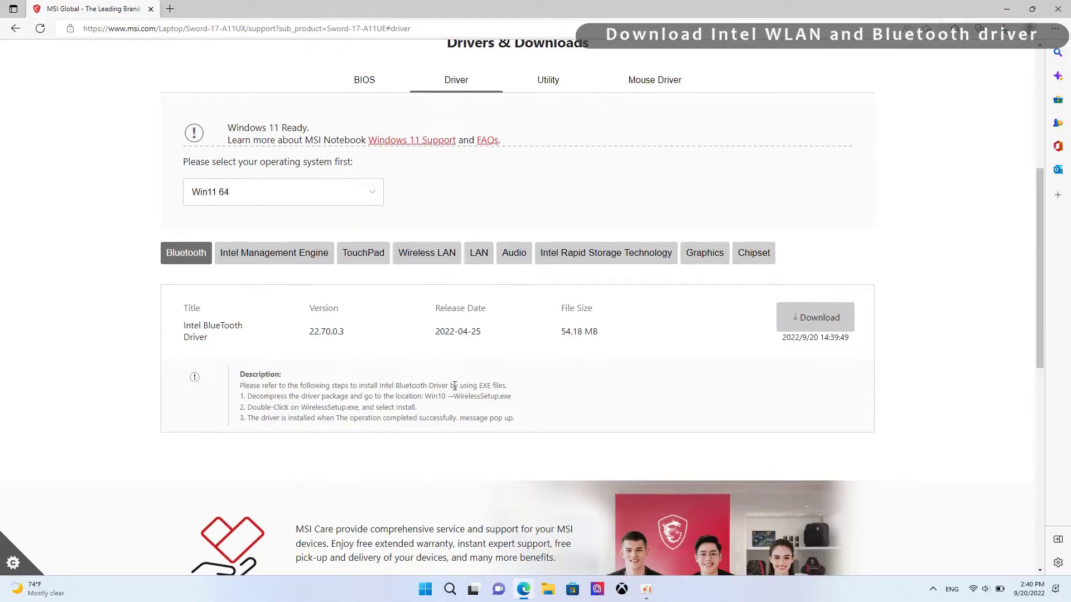
pyautogui.click(782, 320)
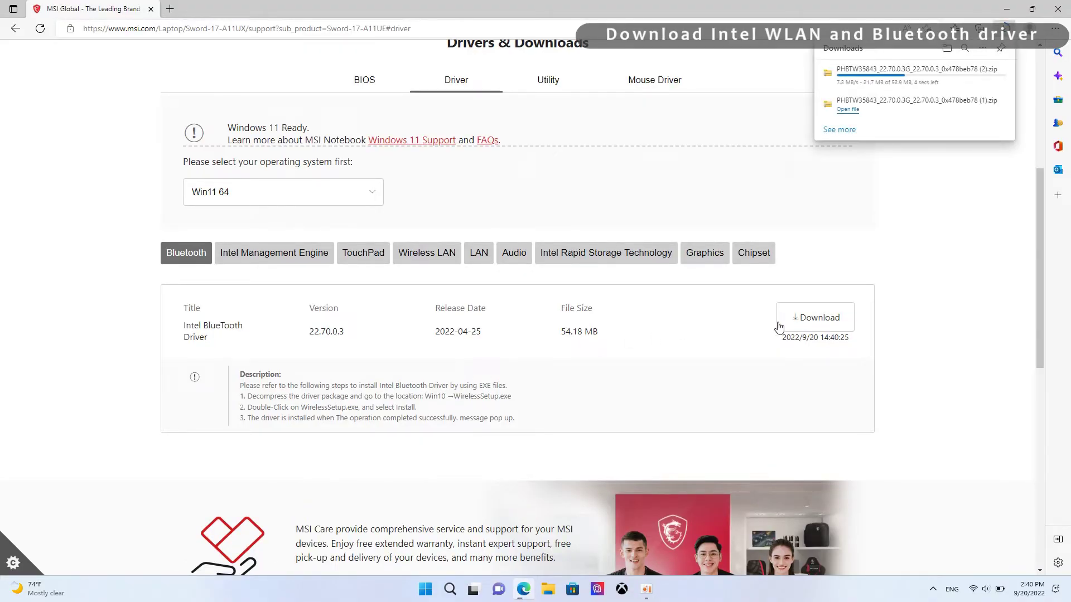
pyautogui.click(428, 257)
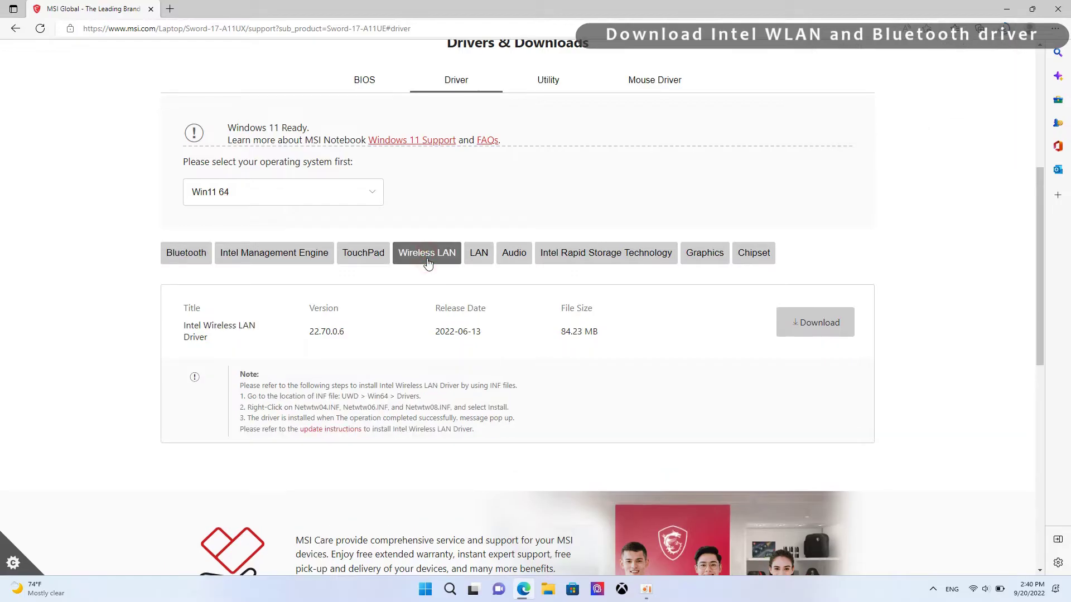
pyautogui.click(804, 328)
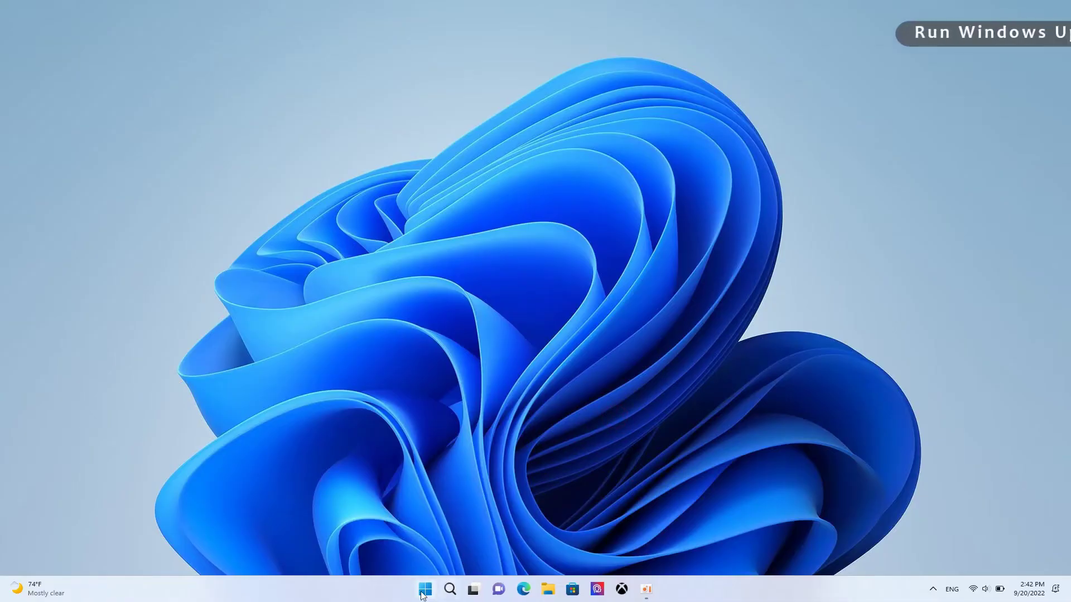
# Open Windows Update in a maximized Settings window and check for updates.
pyautogui.press('super')
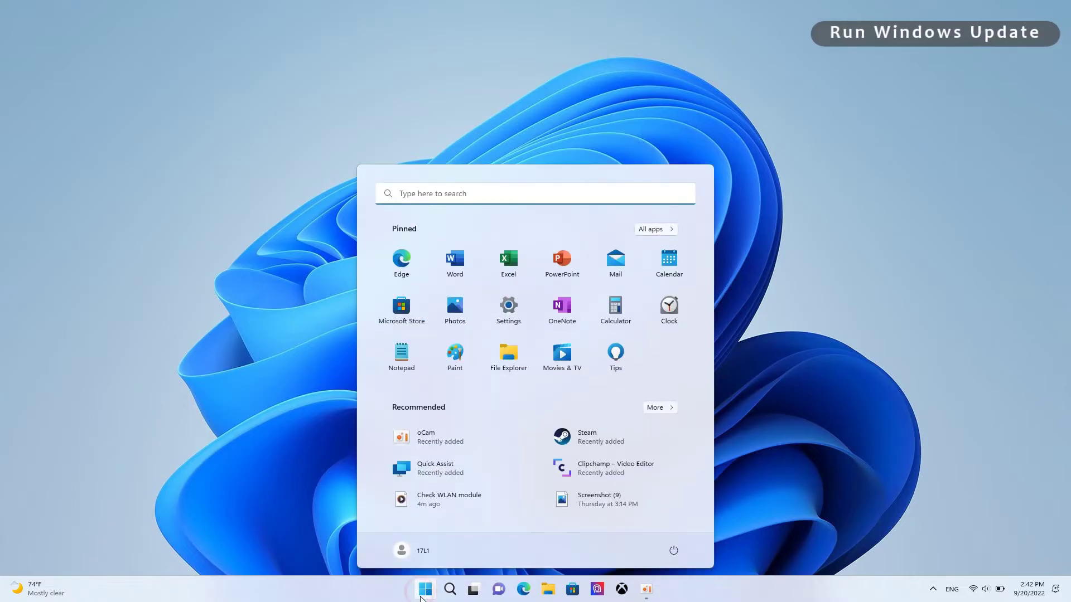
pyautogui.click(506, 306)
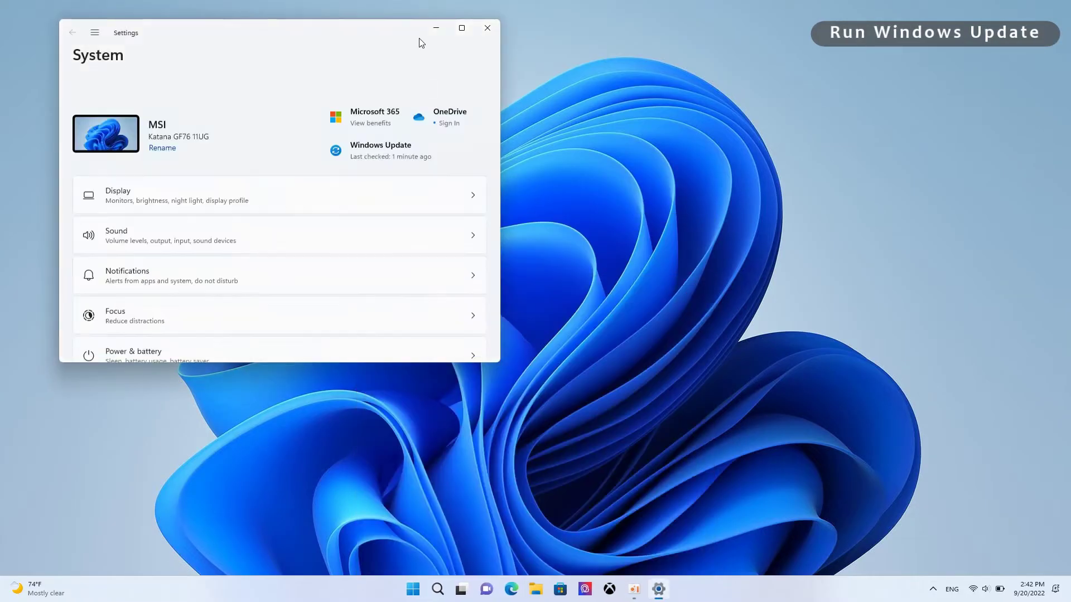
pyautogui.click(466, 32)
pyautogui.click(93, 339)
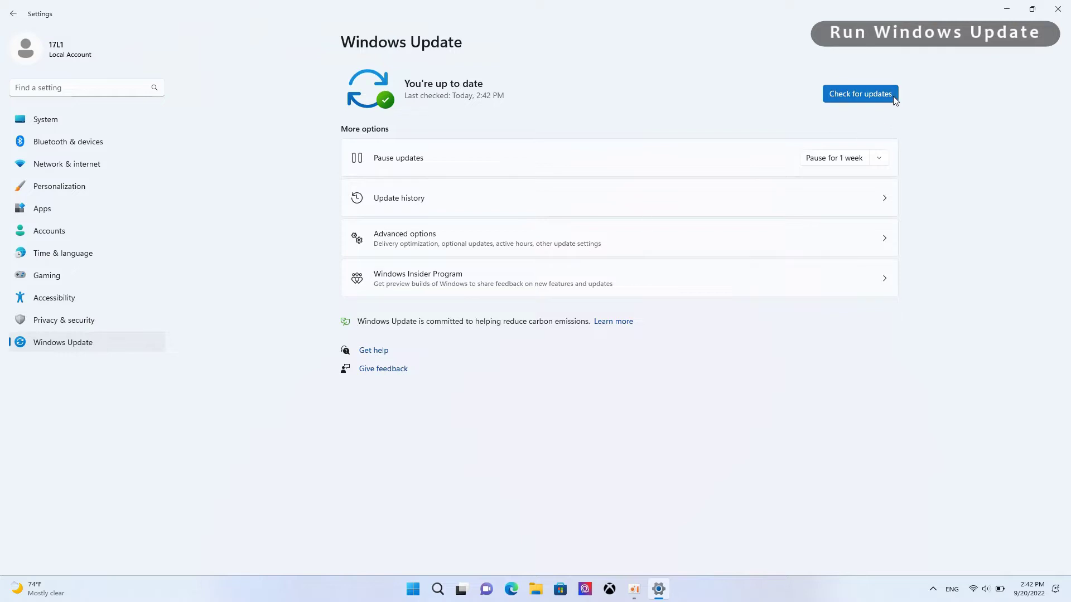
pyautogui.click(892, 96)
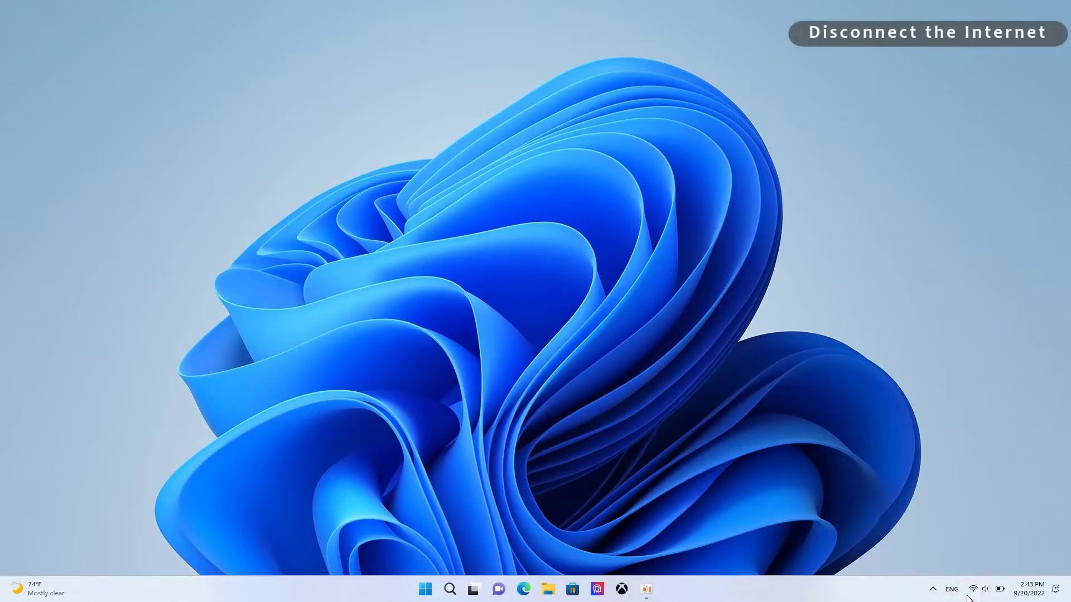
# Turn off Wi-Fi to disconnect from the internet and perform a complete shutdown of the computer.
pyautogui.click(969, 597)
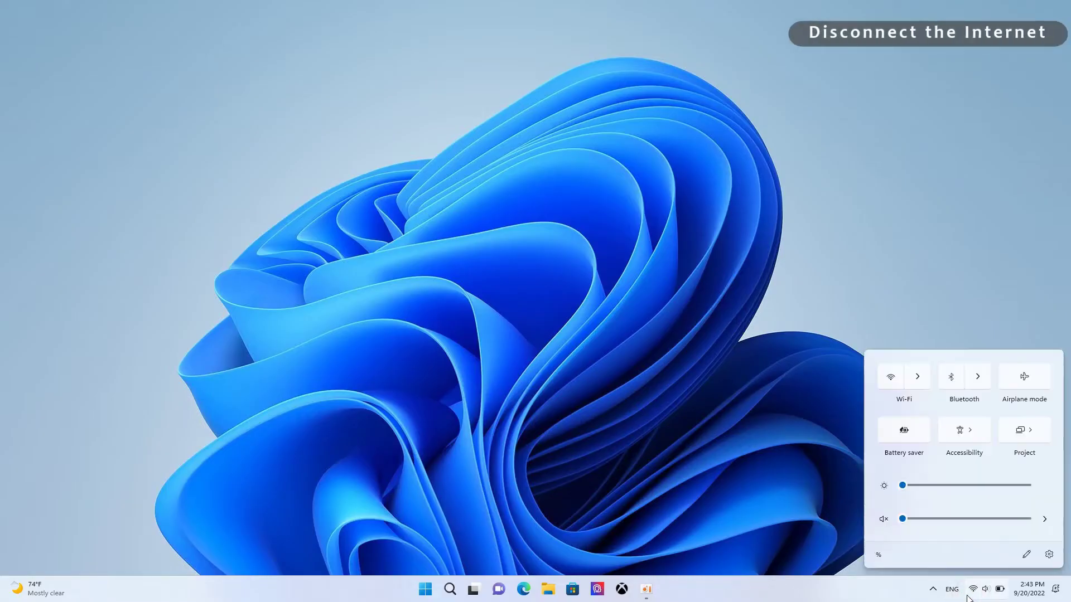
pyautogui.click(891, 378)
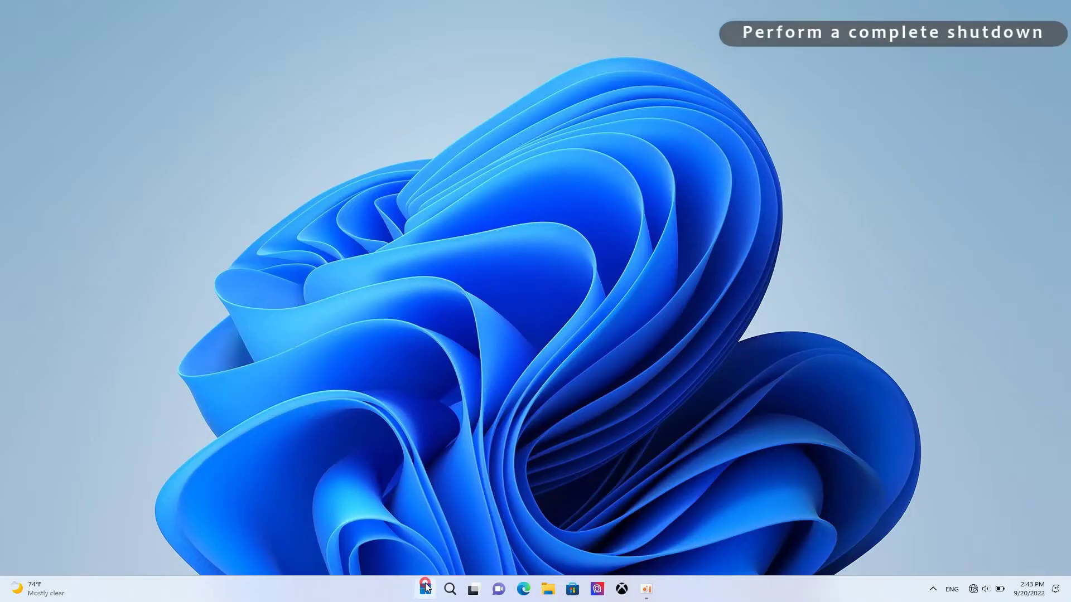
pyautogui.press('super')
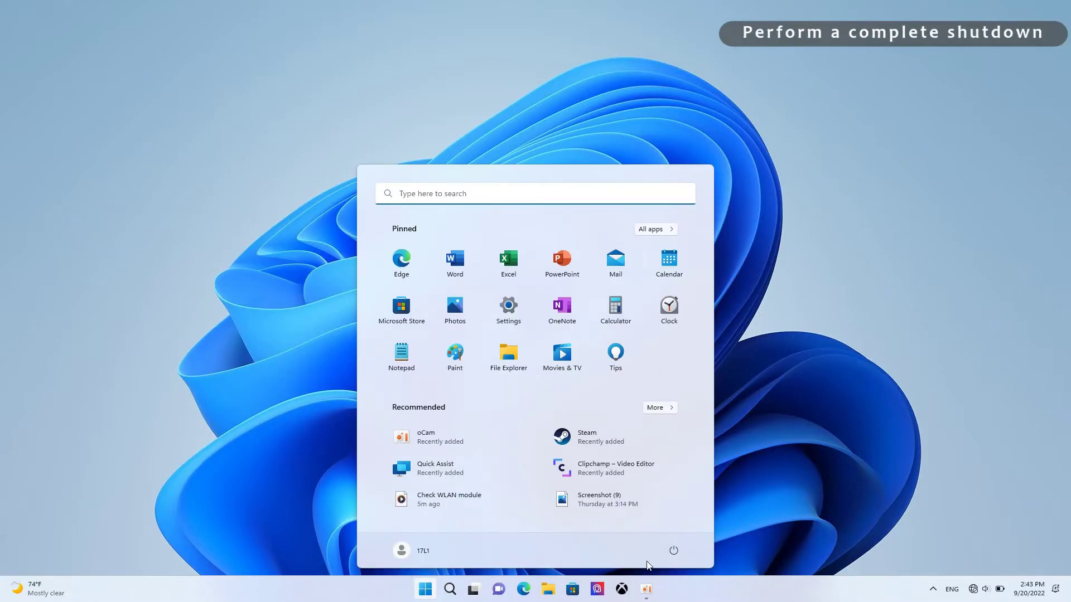
pyautogui.click(672, 551)
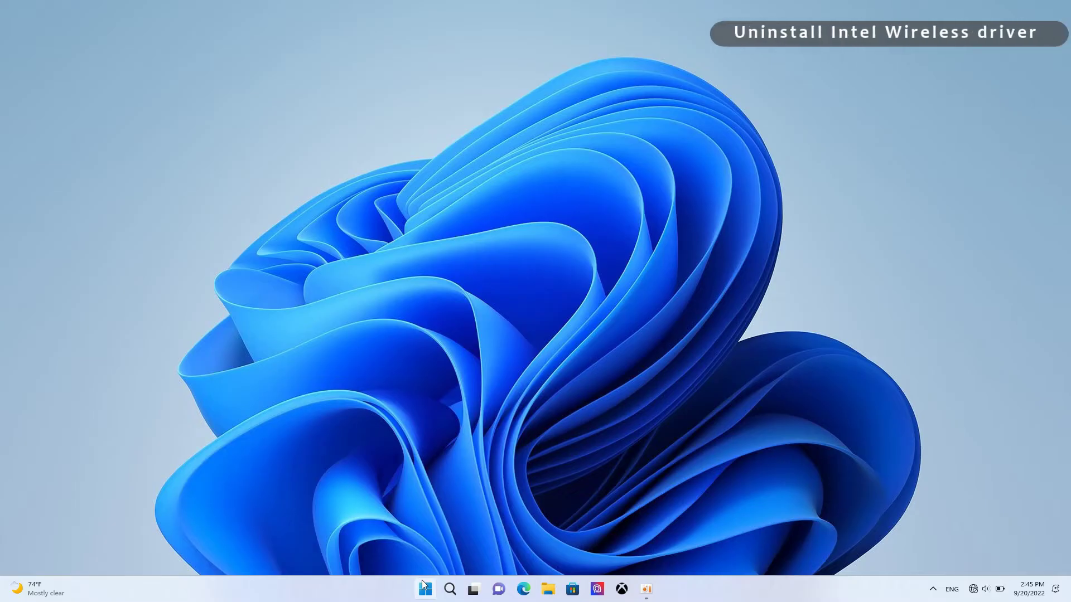
# Uninstall the Intel(R) Wi-Fi 6 AX201 160MHz adapter in Device Manager with the option to attempt removing its driver enabled.
pyautogui.rightClick(424, 585)
pyautogui.click(413, 346)
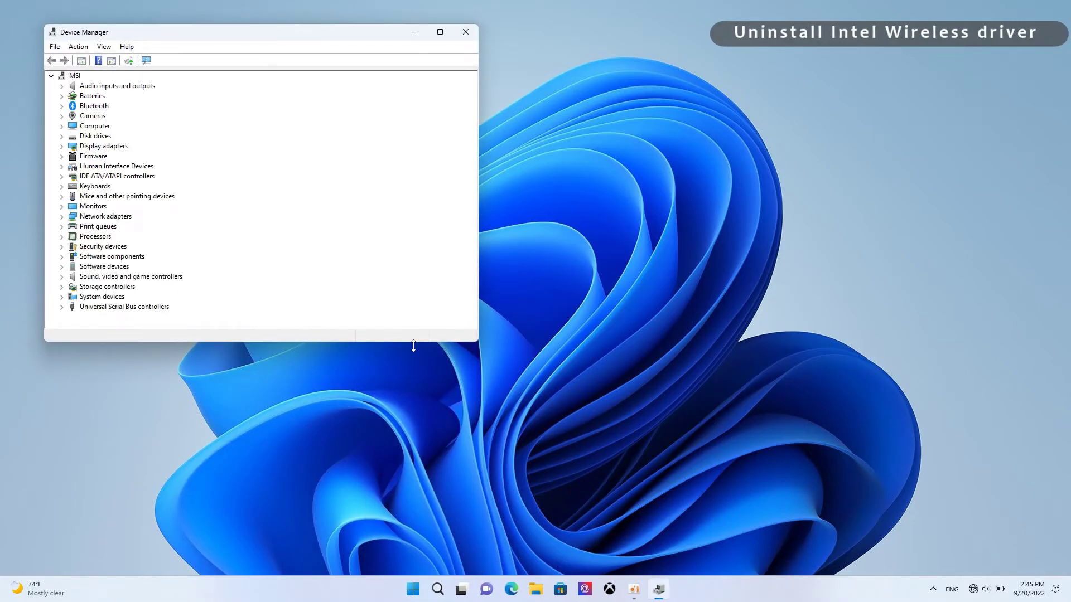
pyautogui.click(61, 216)
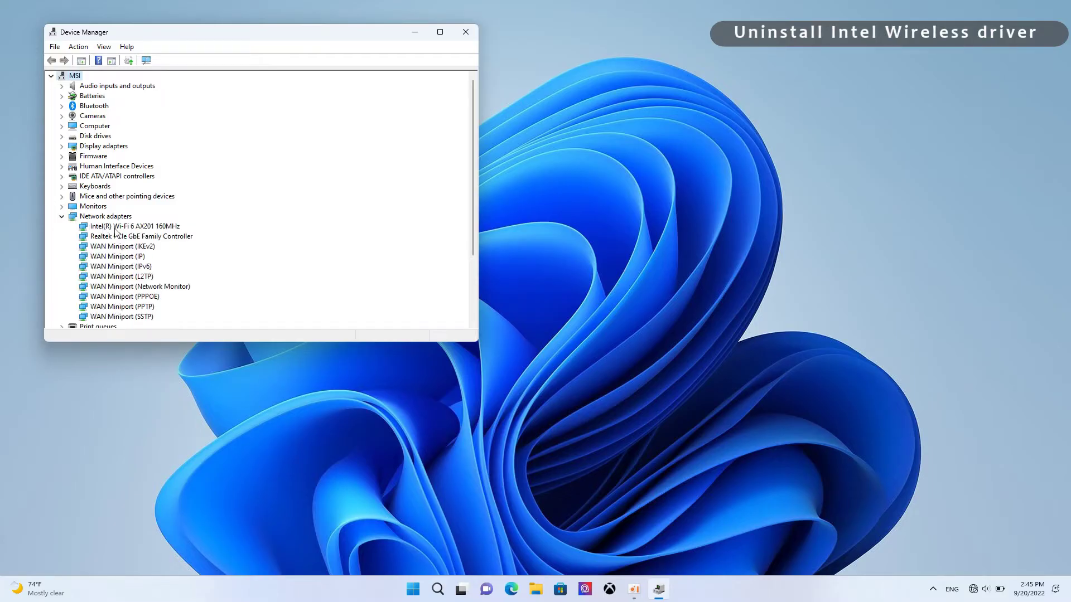
pyautogui.rightClick(114, 229)
pyautogui.click(131, 260)
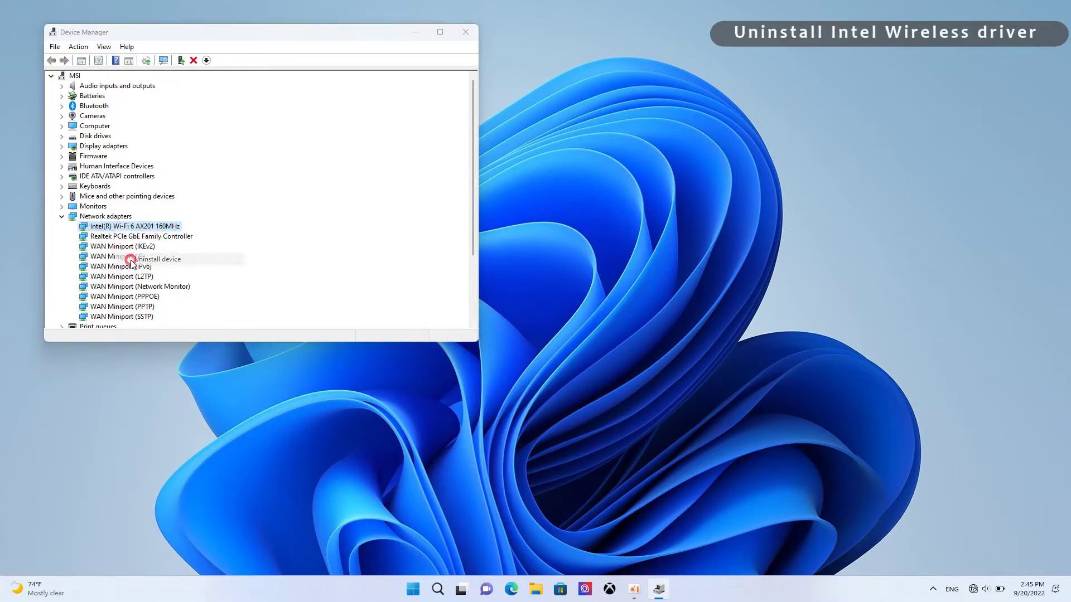
pyautogui.click(506, 295)
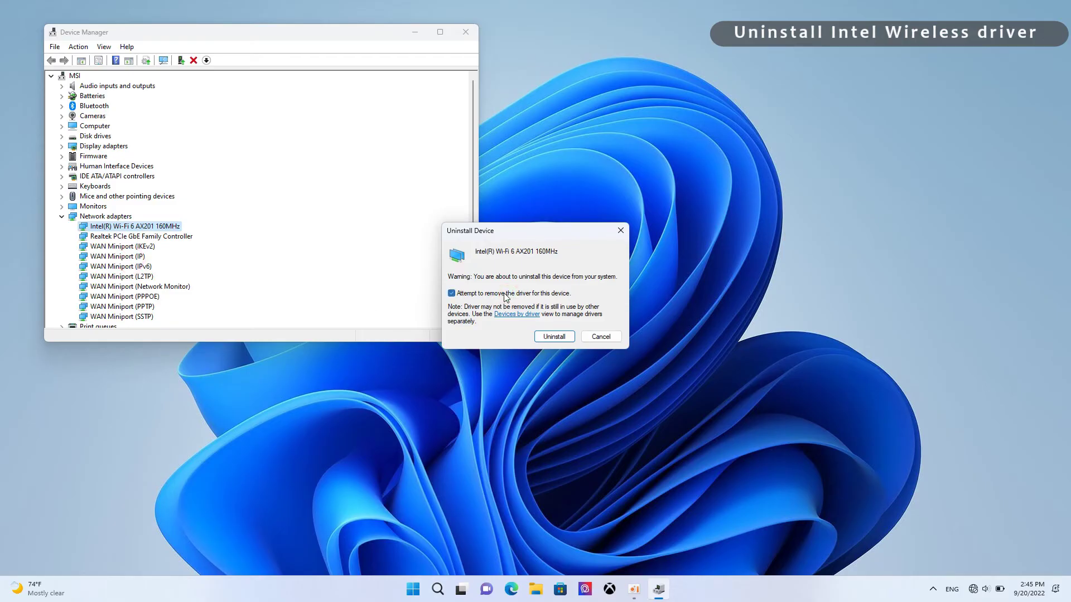
pyautogui.click(537, 337)
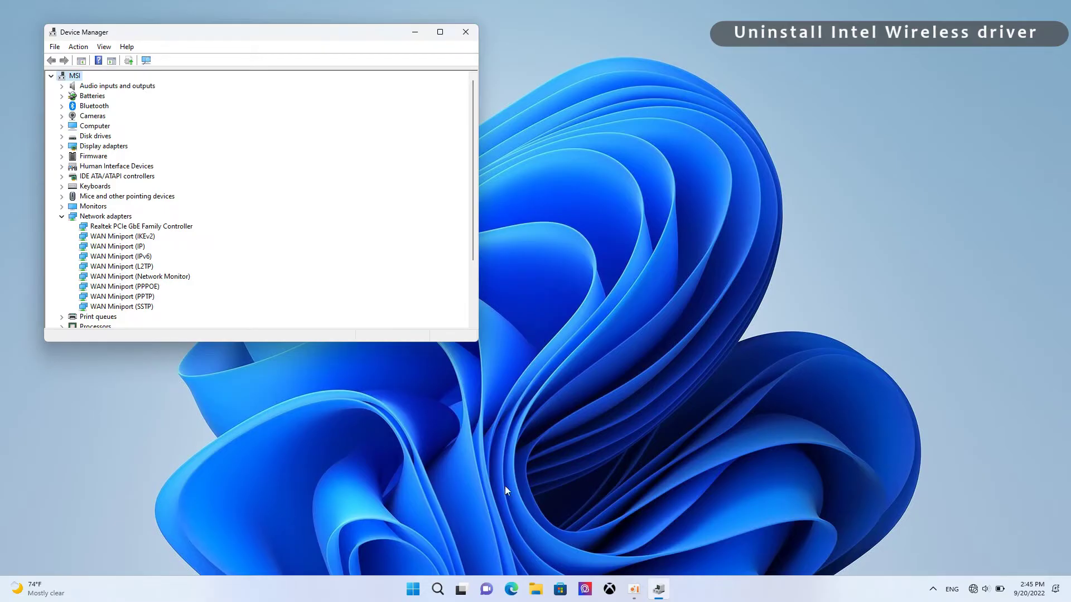
# Restart the computer.
pyautogui.click(412, 588)
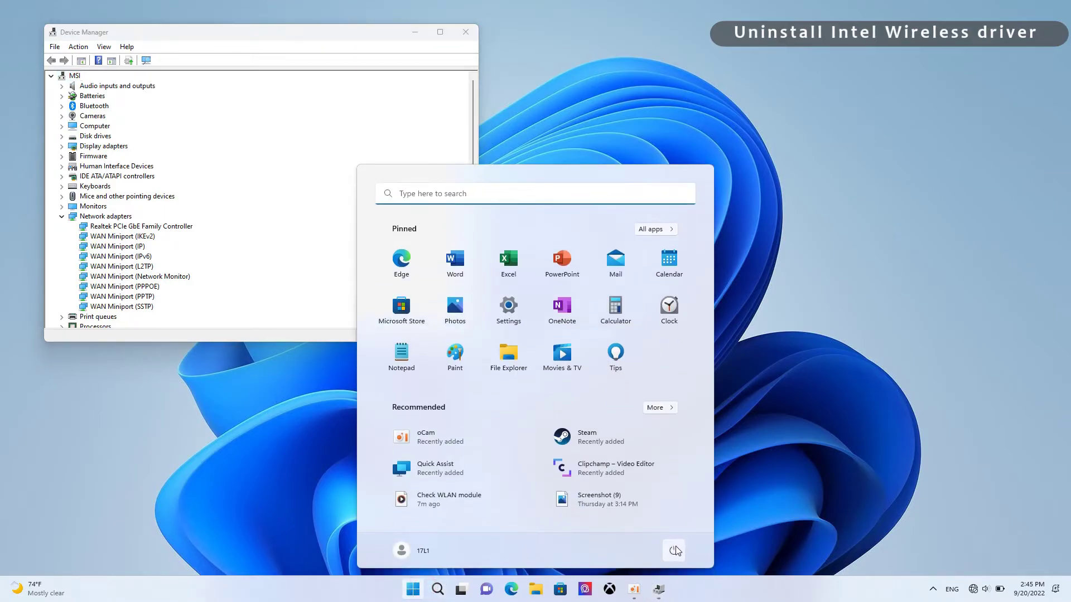
pyautogui.click(674, 551)
pyautogui.click(667, 527)
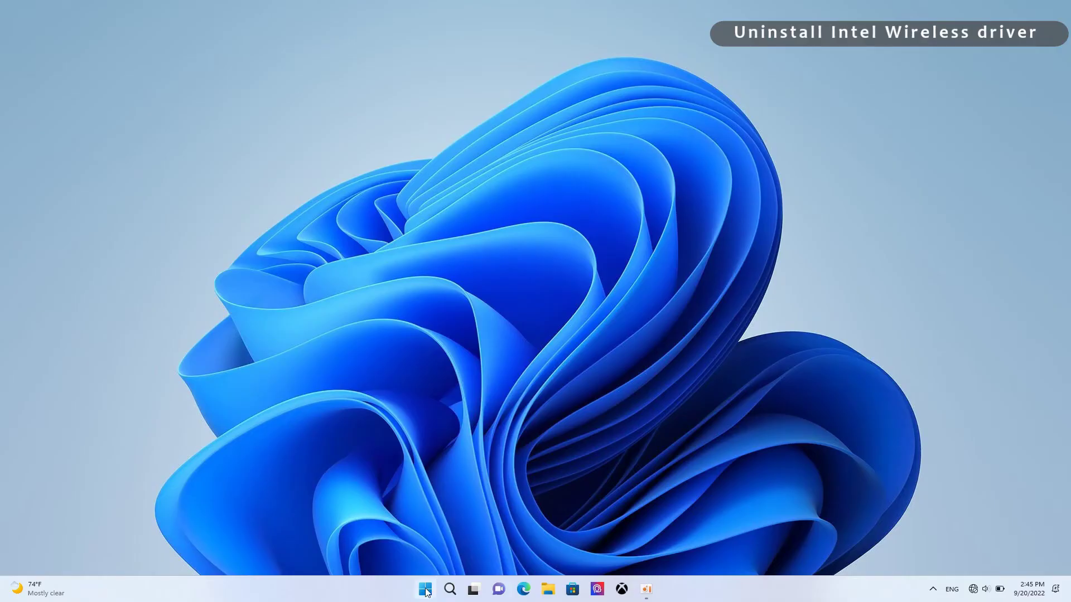
# Reopen Device Manager and uninstall the Intel(R) Wi-Fi 6 AX201 160MHz adapter again.
pyautogui.rightClick(427, 588)
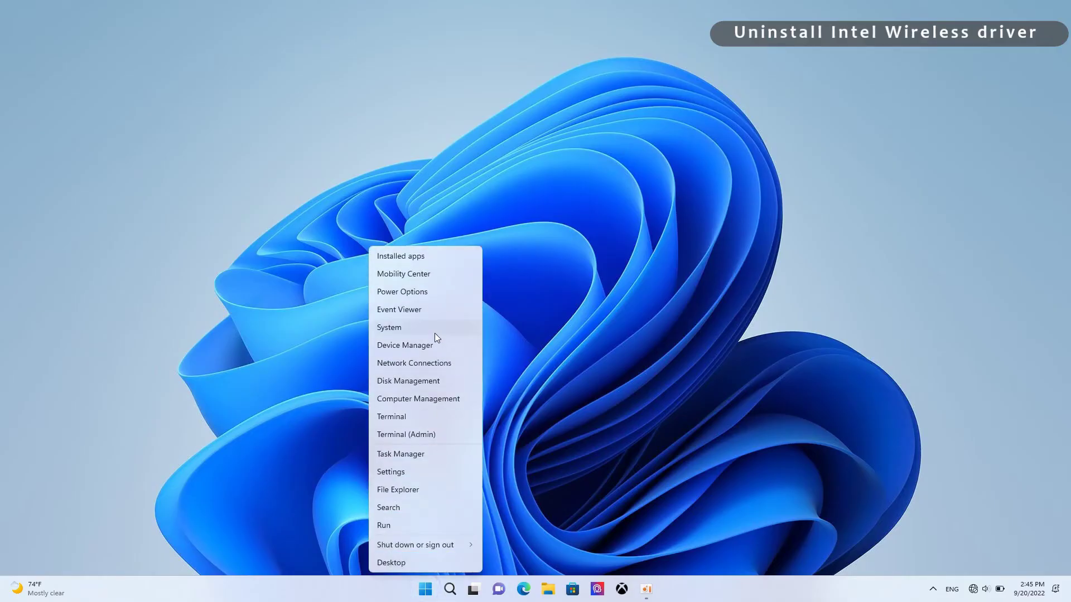
pyautogui.click(433, 342)
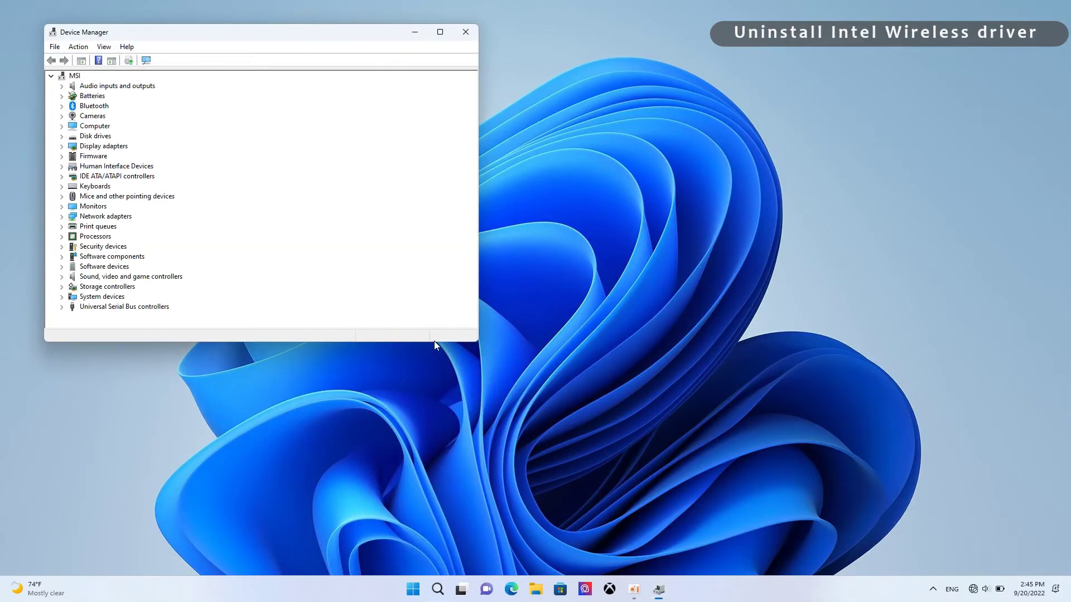
pyautogui.click(62, 217)
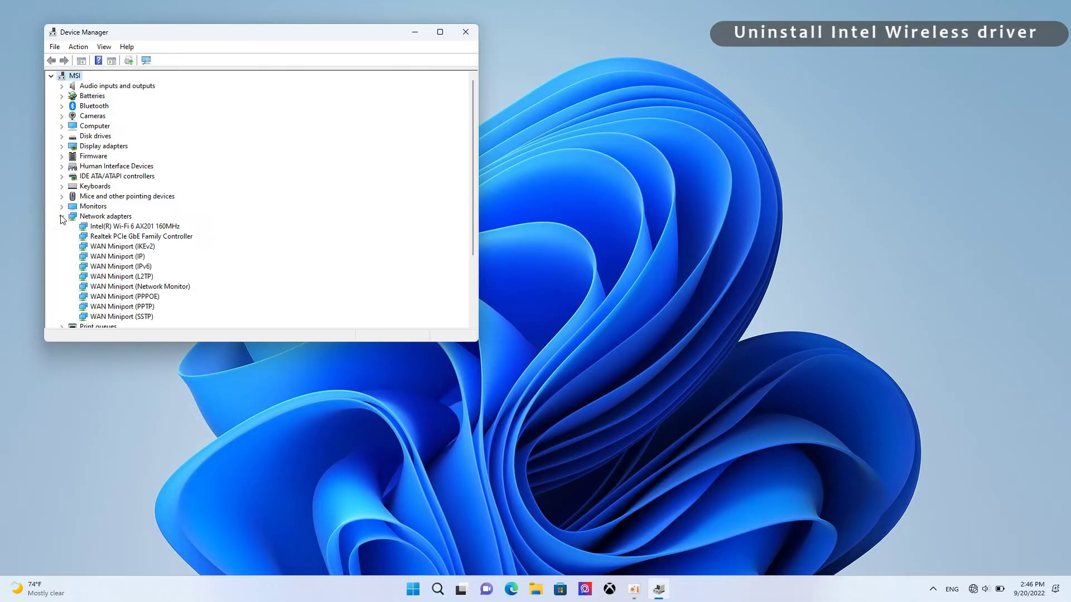
pyautogui.rightClick(130, 227)
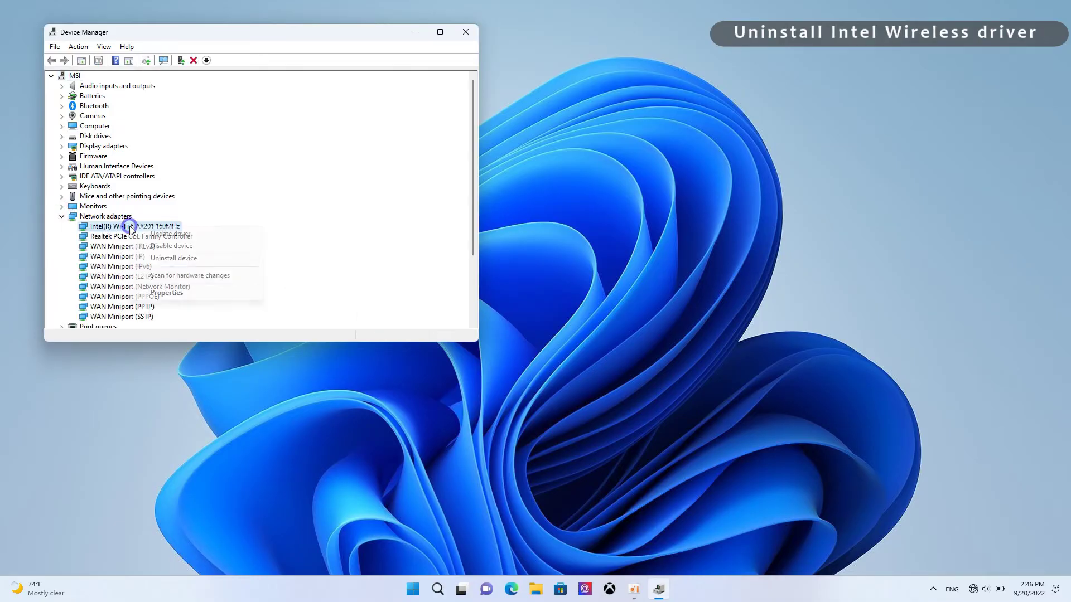
pyautogui.click(158, 258)
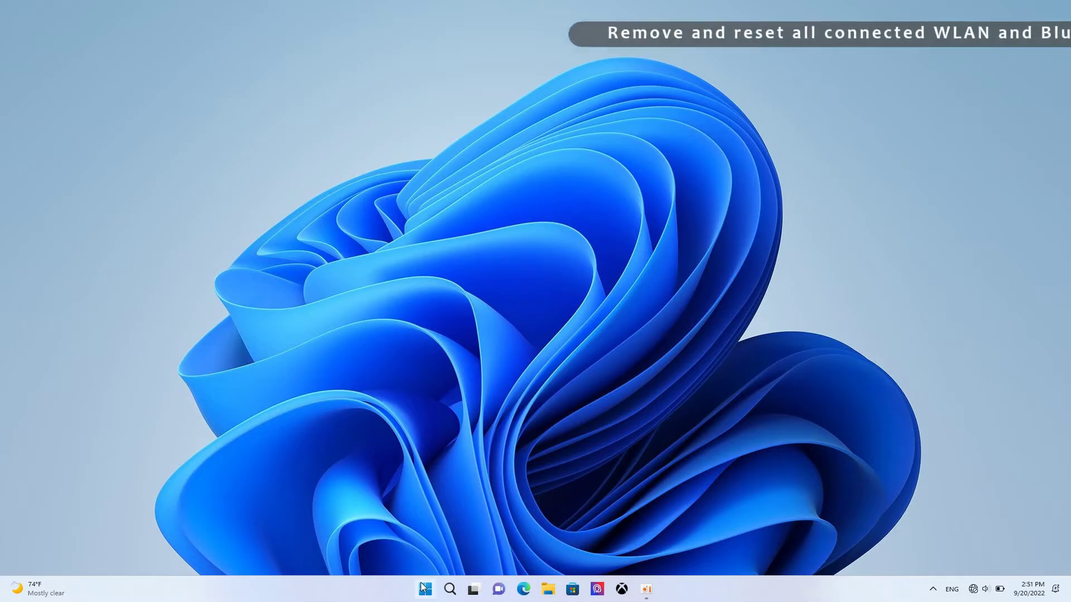
# Run a network reset from the advanced network settings in Settings and confirm it.
pyautogui.click(425, 589)
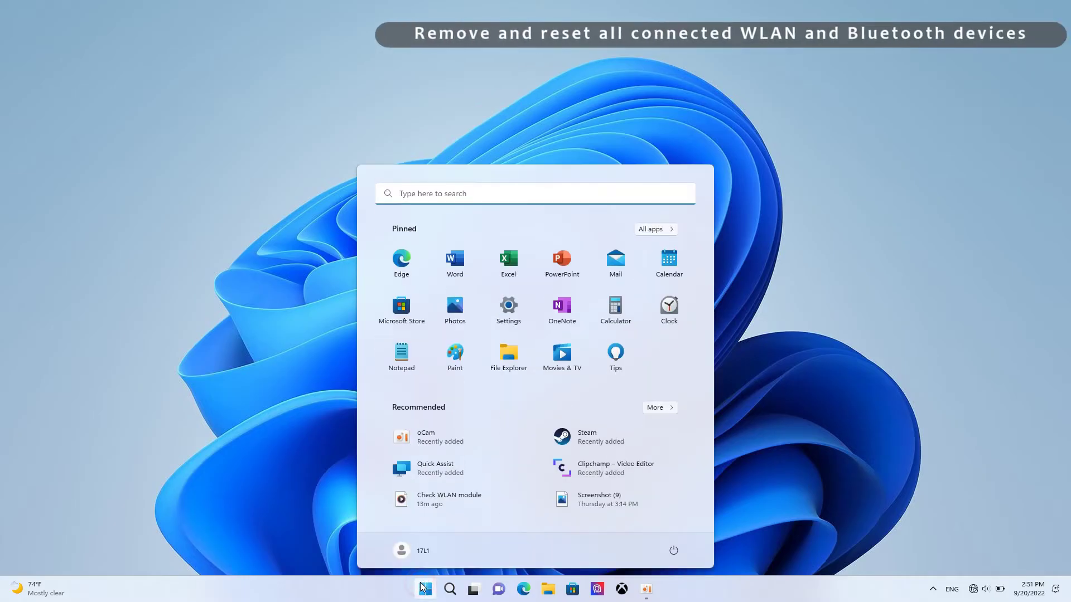
pyautogui.click(508, 307)
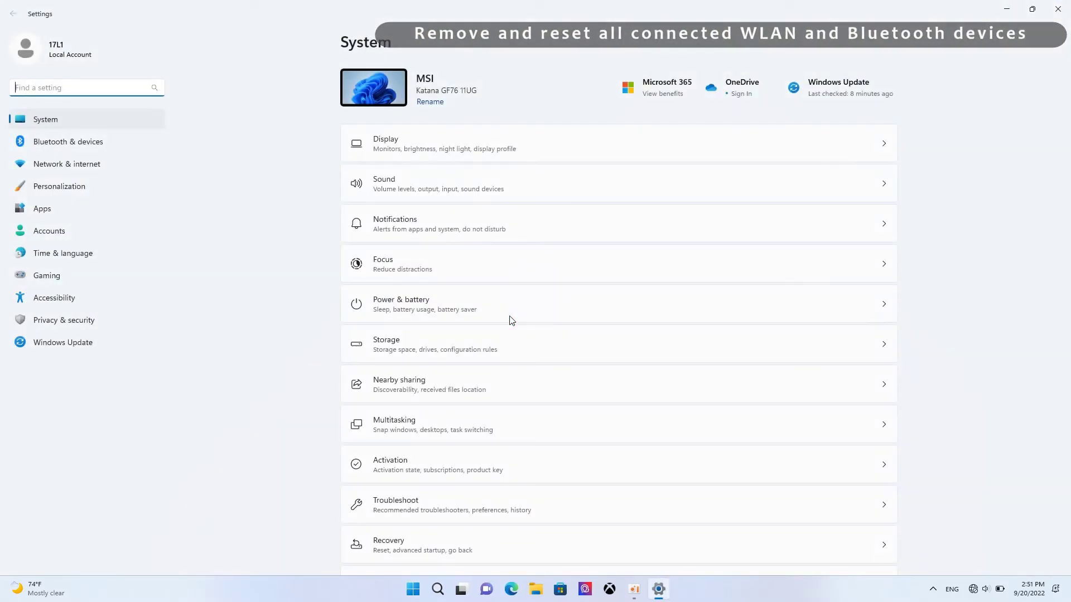
pyautogui.click(105, 164)
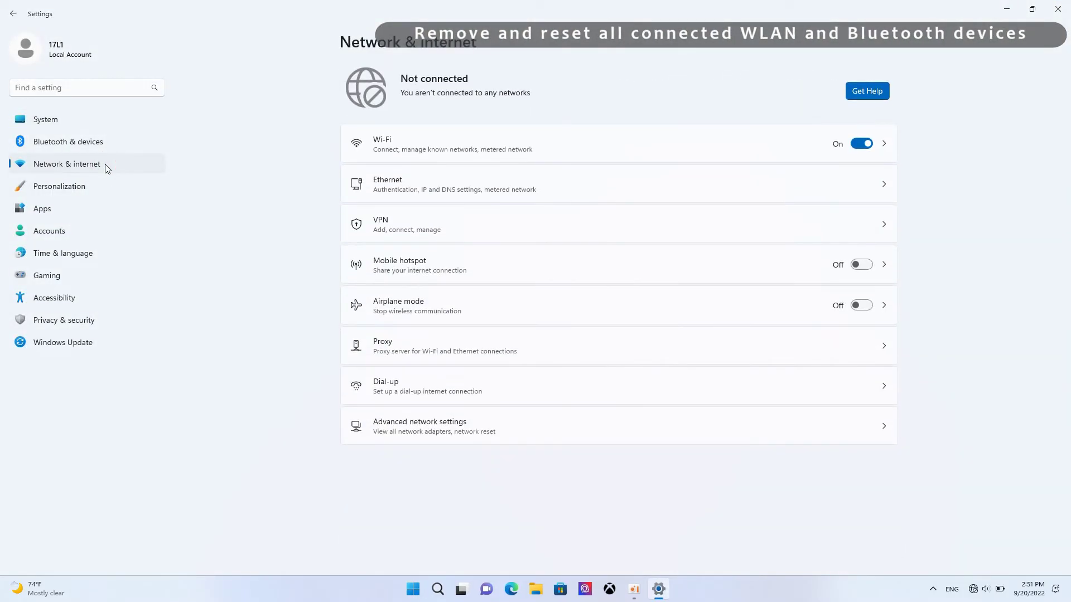
pyautogui.click(534, 424)
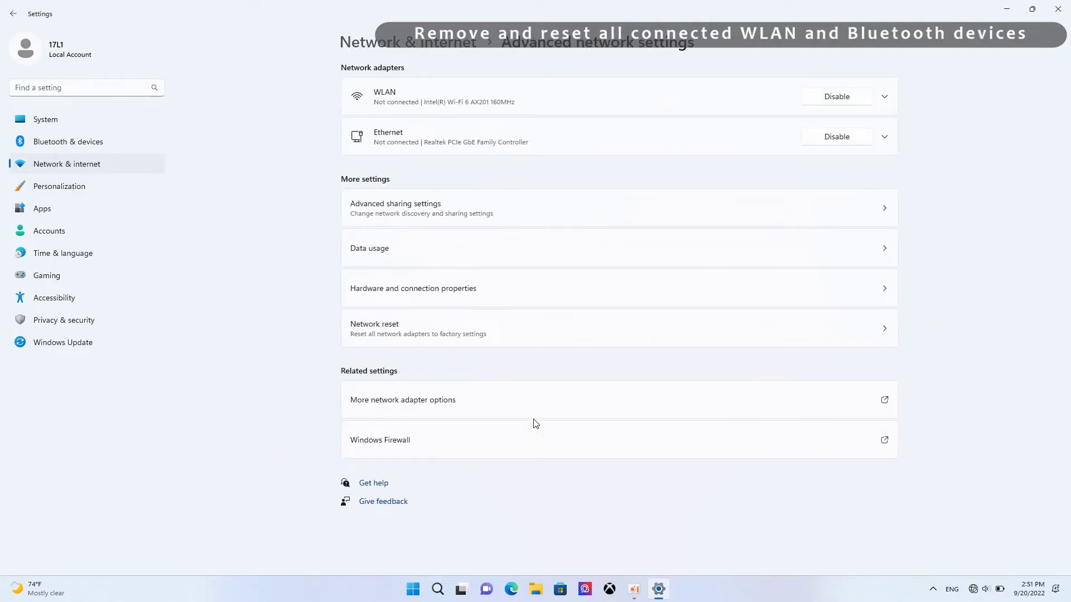
pyautogui.click(586, 334)
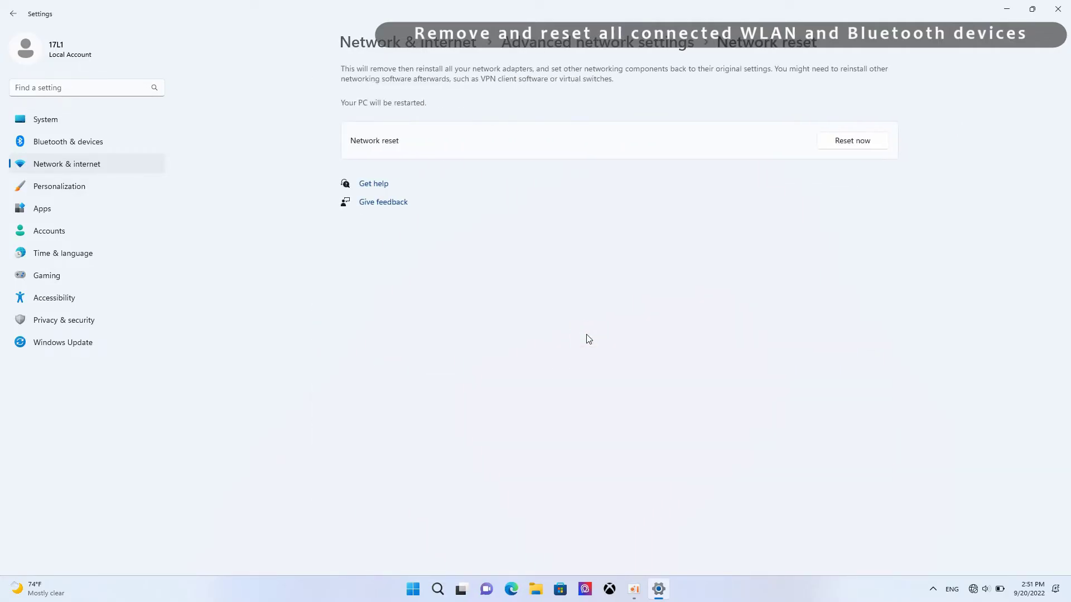
pyautogui.click(831, 146)
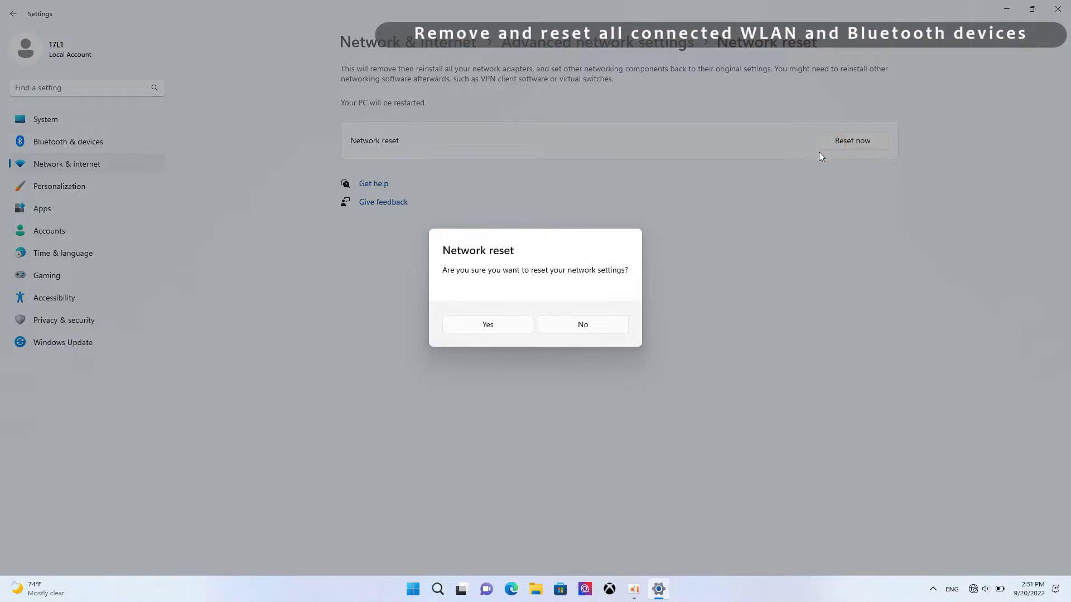
pyautogui.click(488, 326)
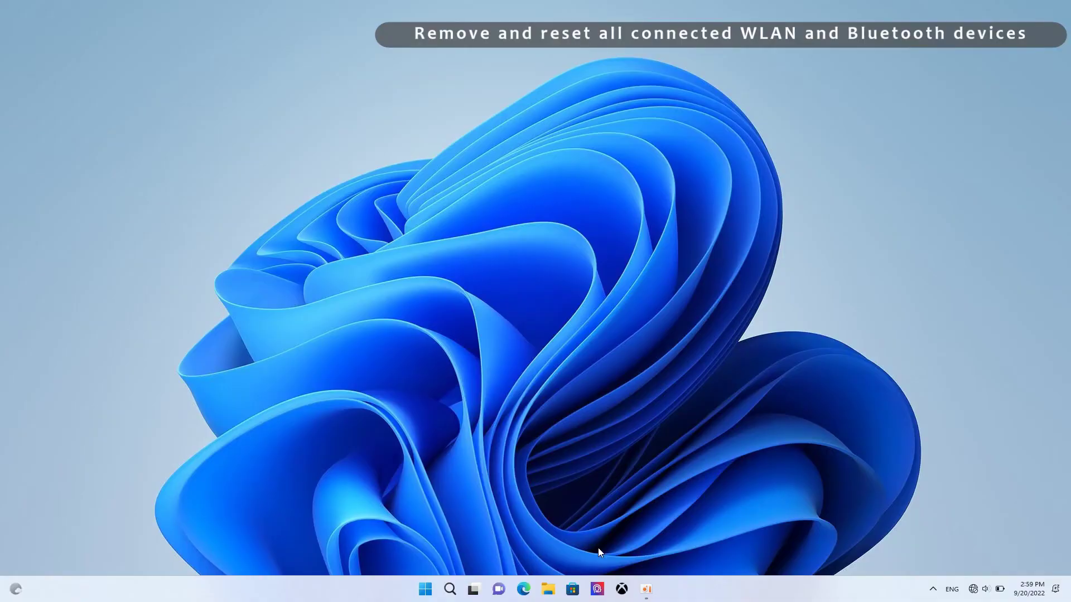
# Remove the paired MX Master device from the Bluetooth & devices settings.
pyautogui.click(435, 592)
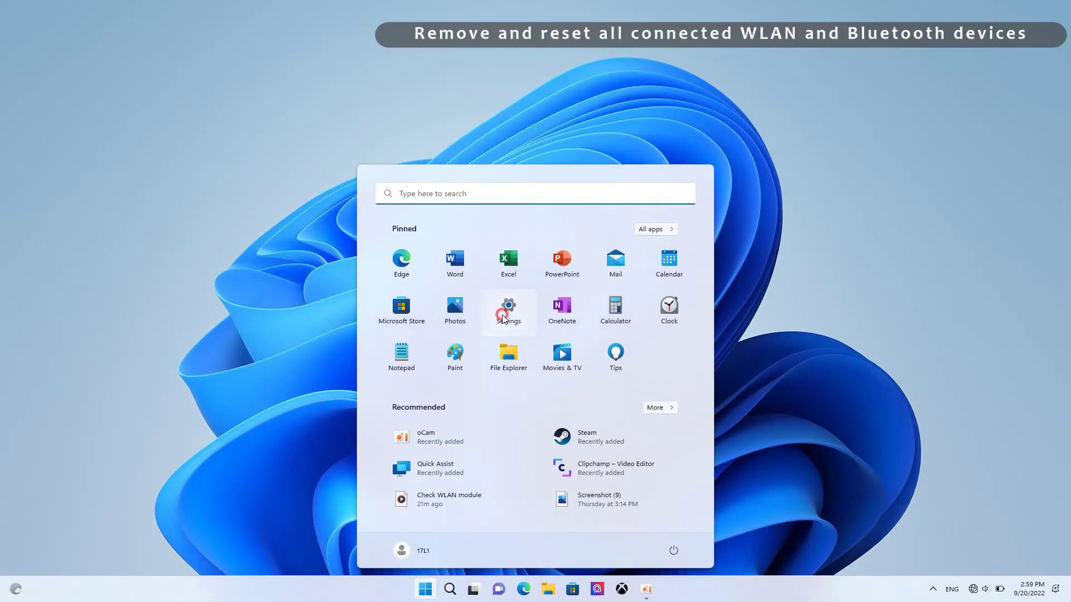
pyautogui.click(506, 315)
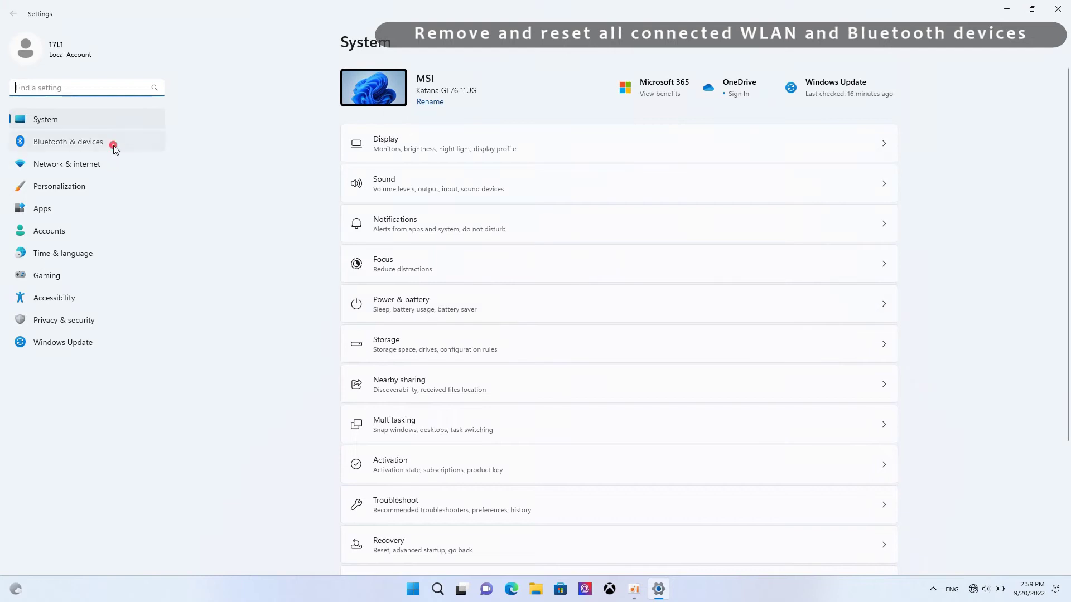
pyautogui.click(114, 146)
pyautogui.click(453, 79)
pyautogui.click(458, 54)
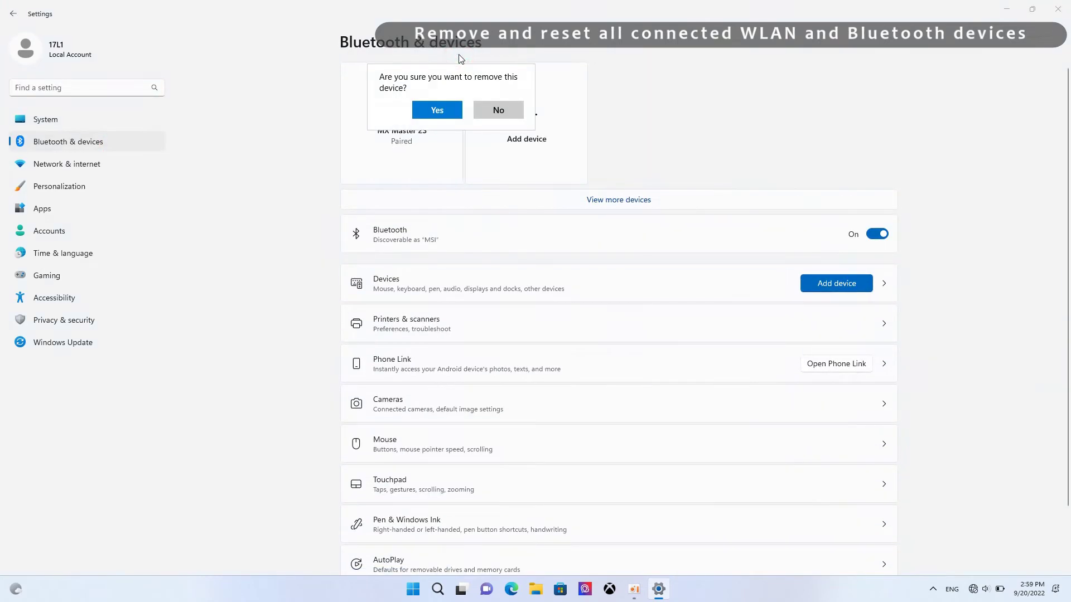
pyautogui.click(439, 110)
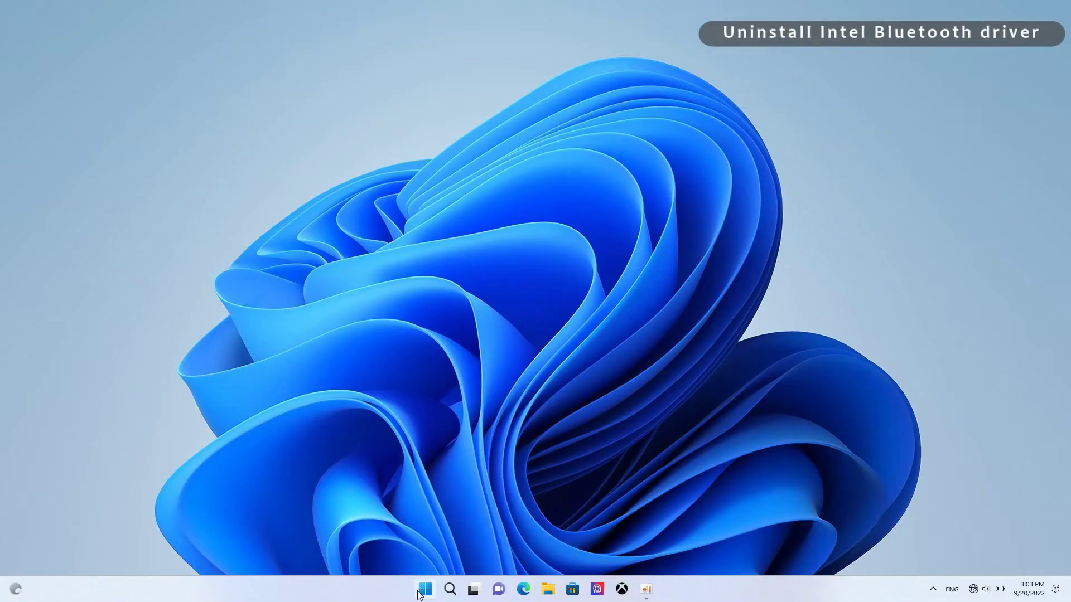
# Uninstall the Intel(R) Wireless Bluetooth(R) device in Device Manager with the option to attempt removing its driver enabled.
pyautogui.rightClick(418, 593)
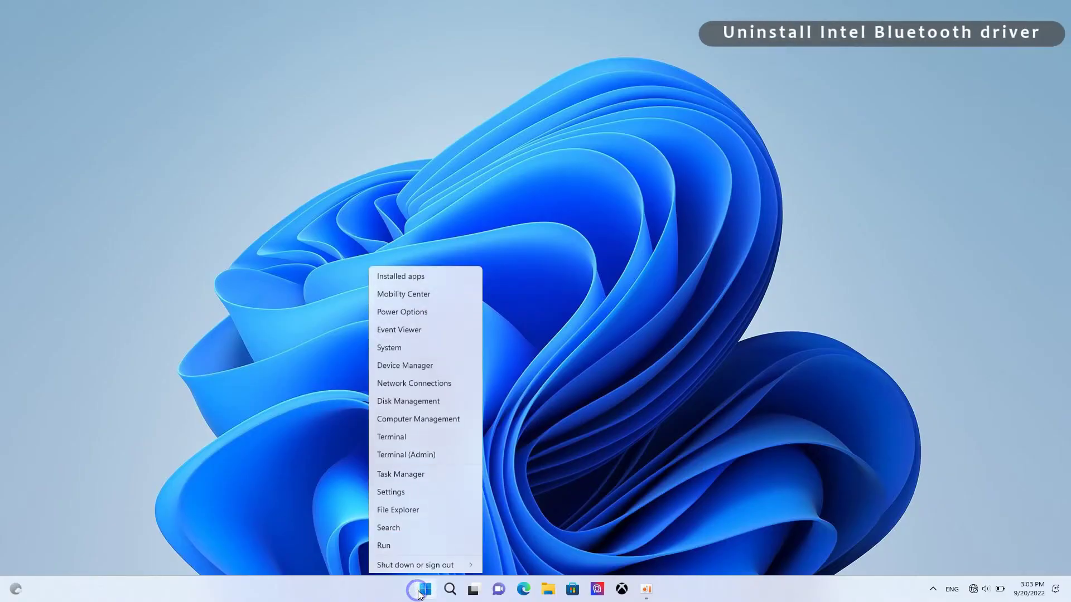
pyautogui.click(413, 350)
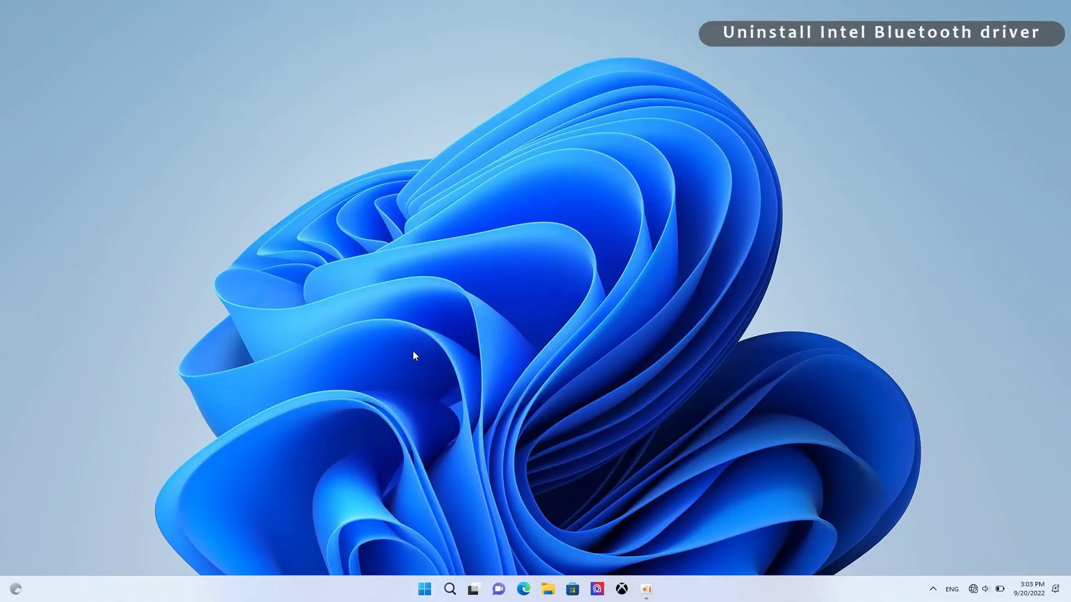
pyautogui.click(64, 106)
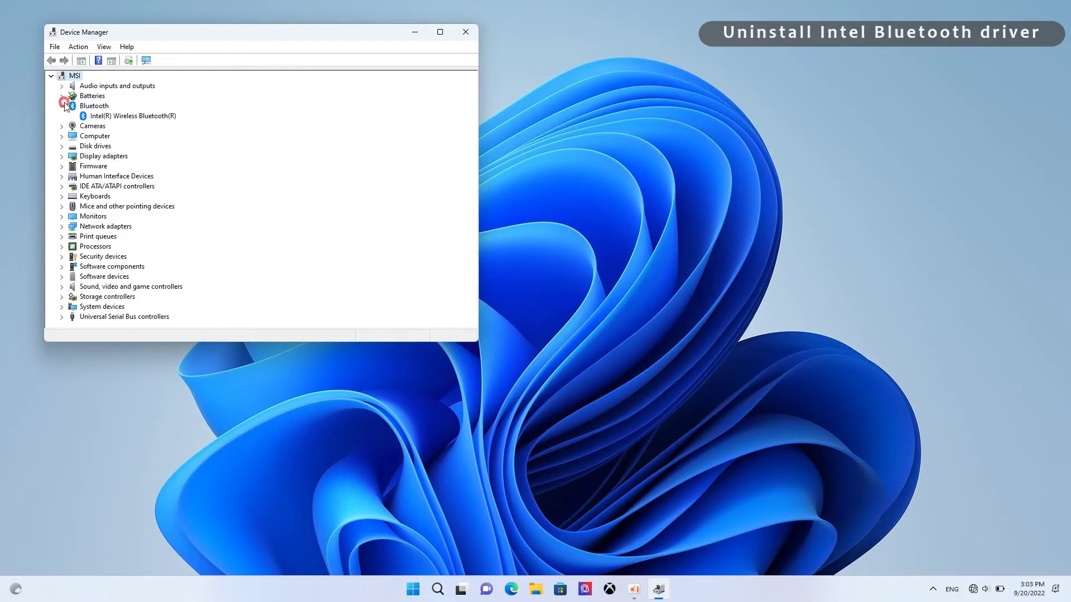
pyautogui.rightClick(106, 117)
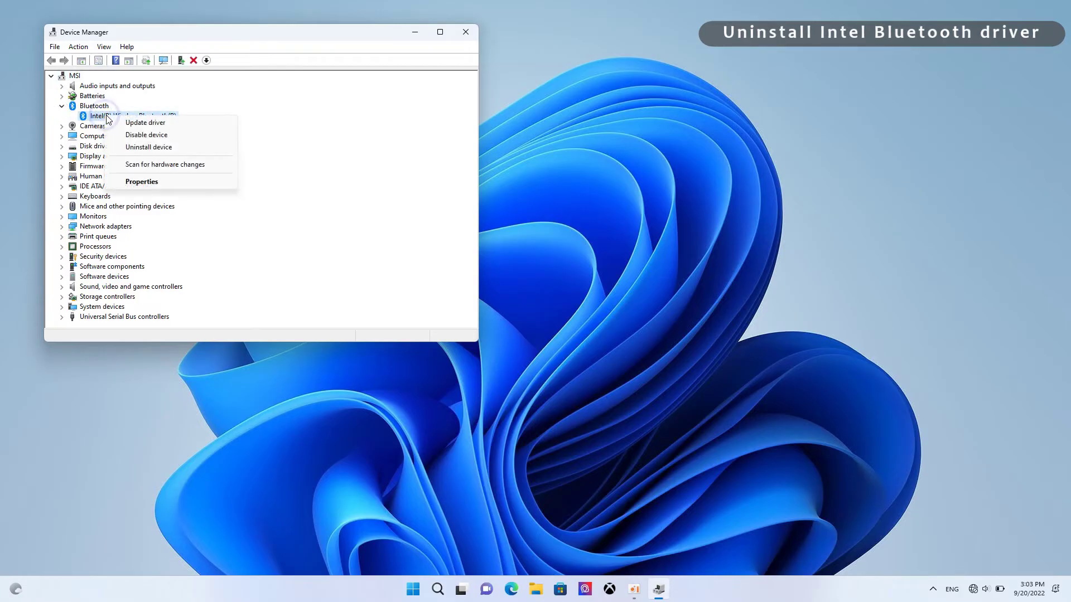
pyautogui.click(123, 148)
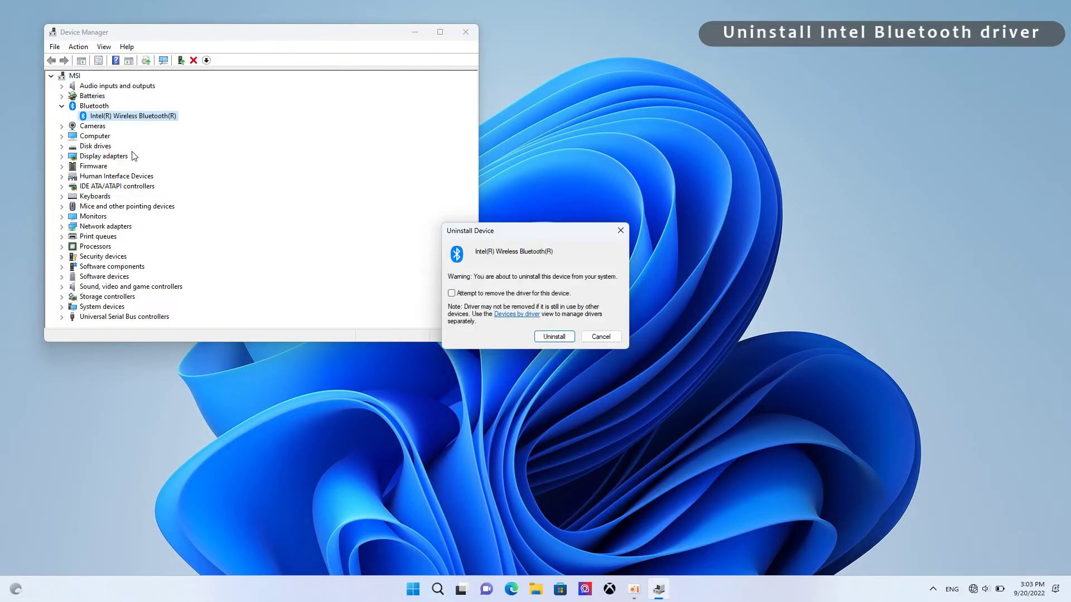
pyautogui.click(494, 294)
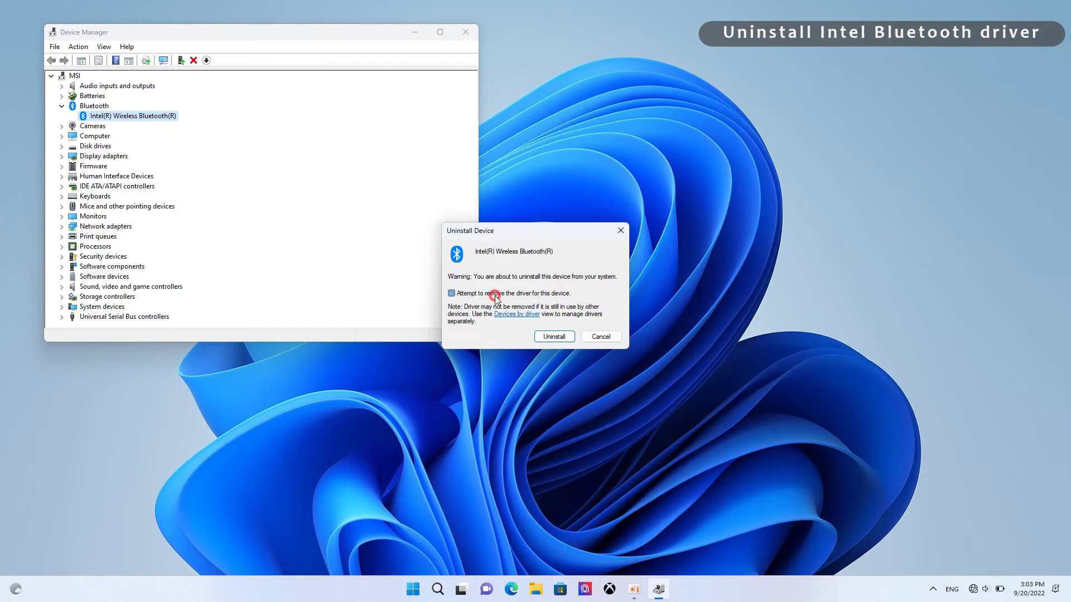
pyautogui.click(551, 337)
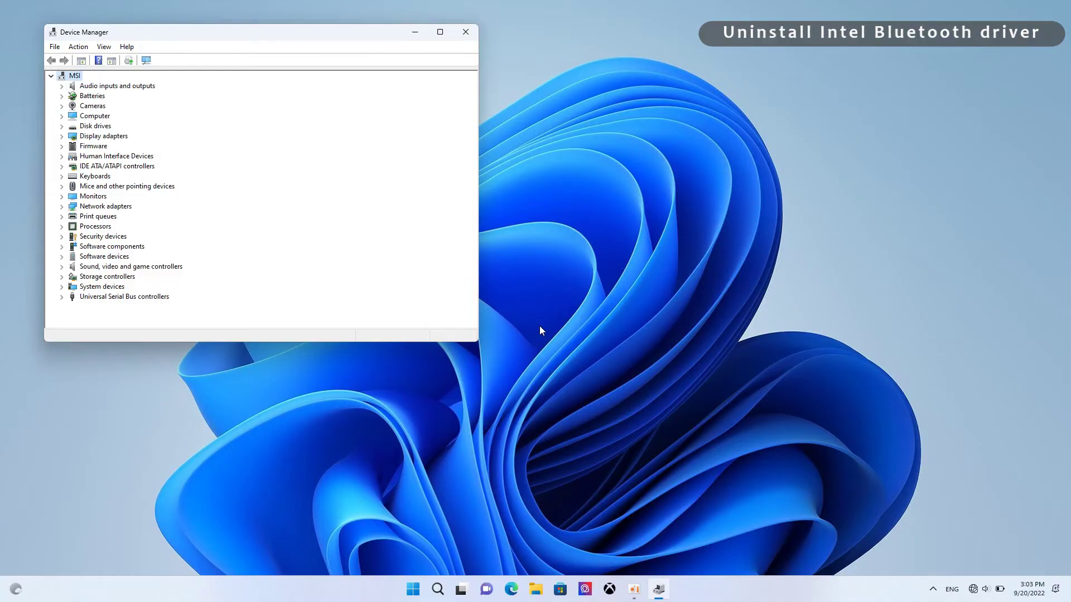
# Restart the computer and reopen Device Manager to check whether the Bluetooth device is still listed.
pyautogui.click(413, 589)
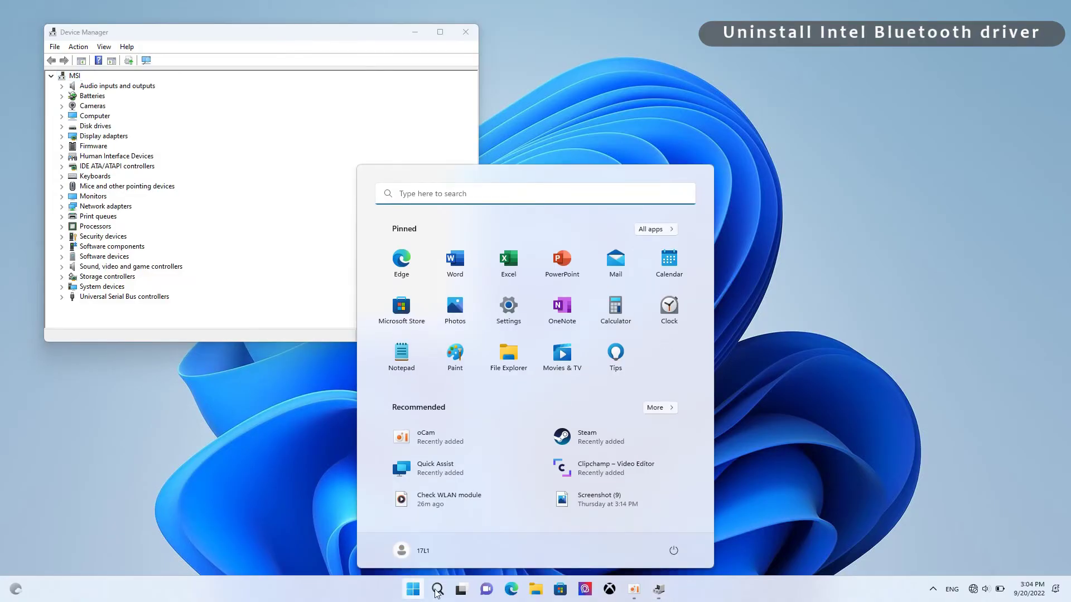
pyautogui.click(669, 559)
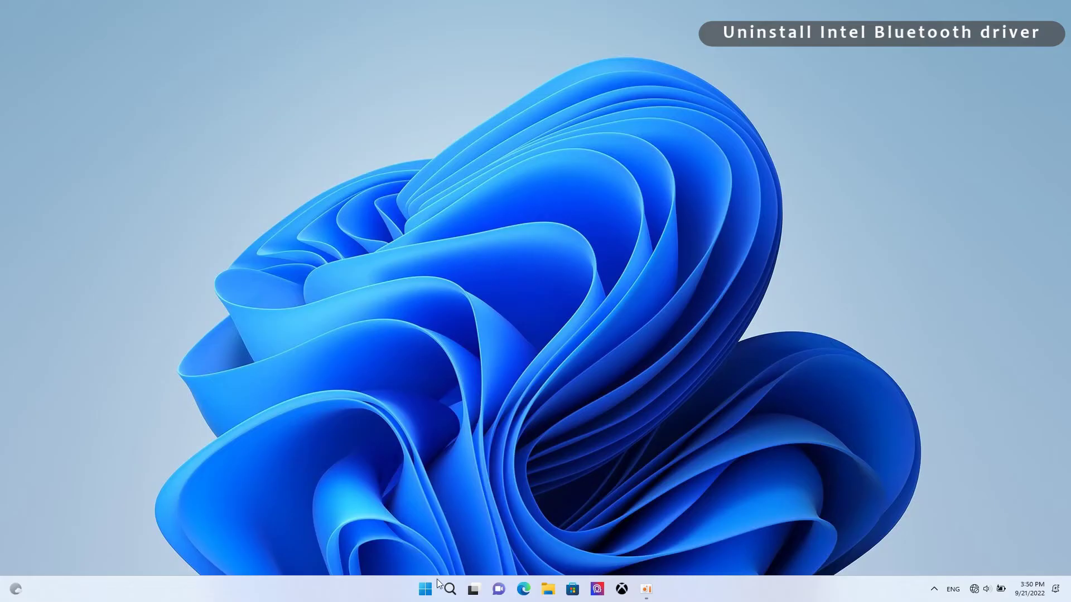
pyautogui.rightClick(426, 587)
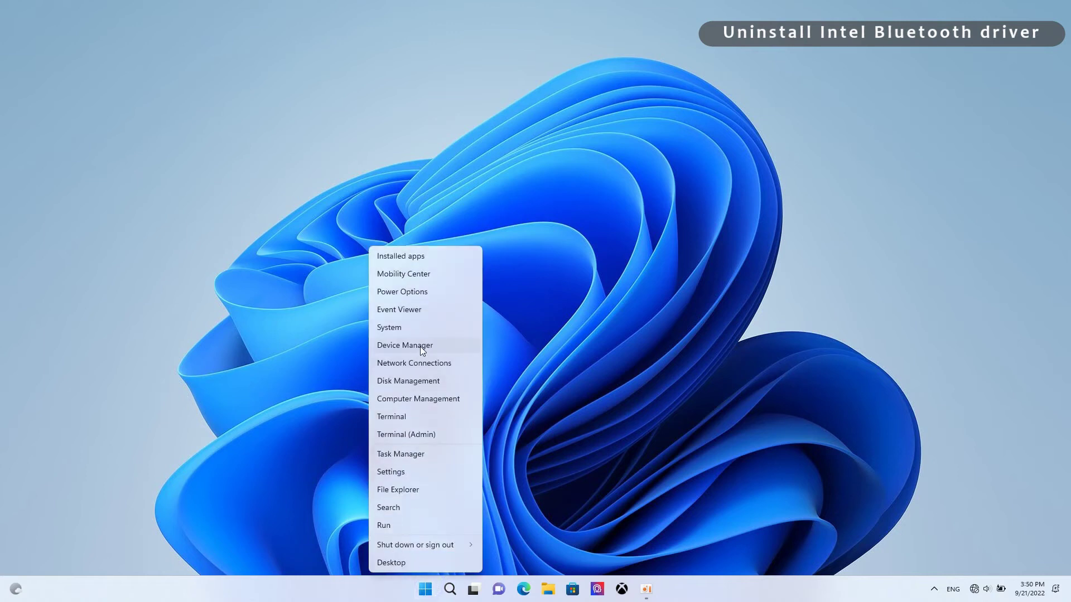
pyautogui.click(419, 347)
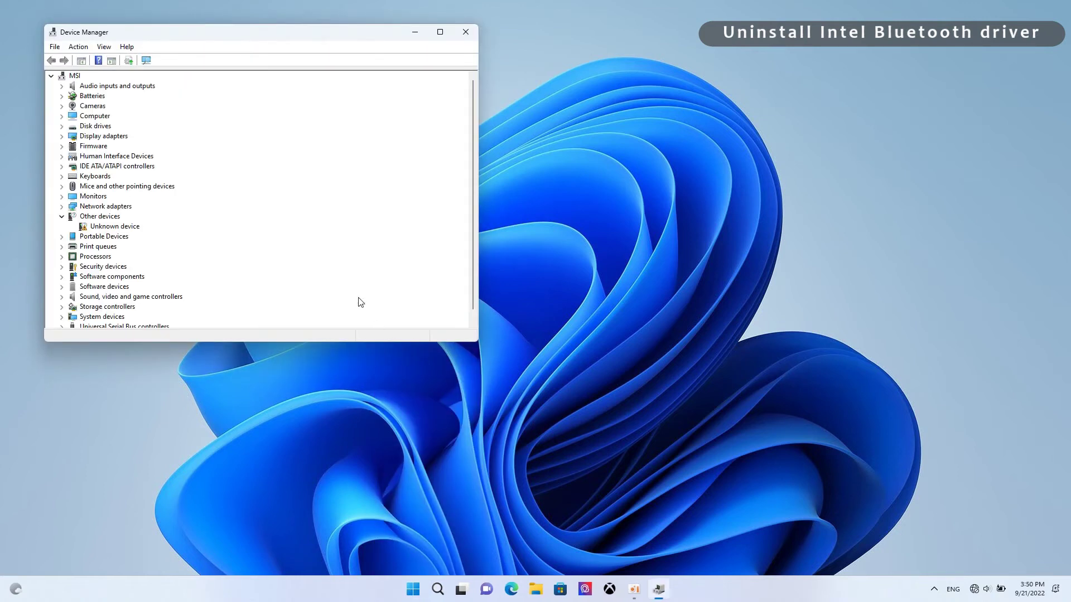
pyautogui.scroll(-1, 139, 254)
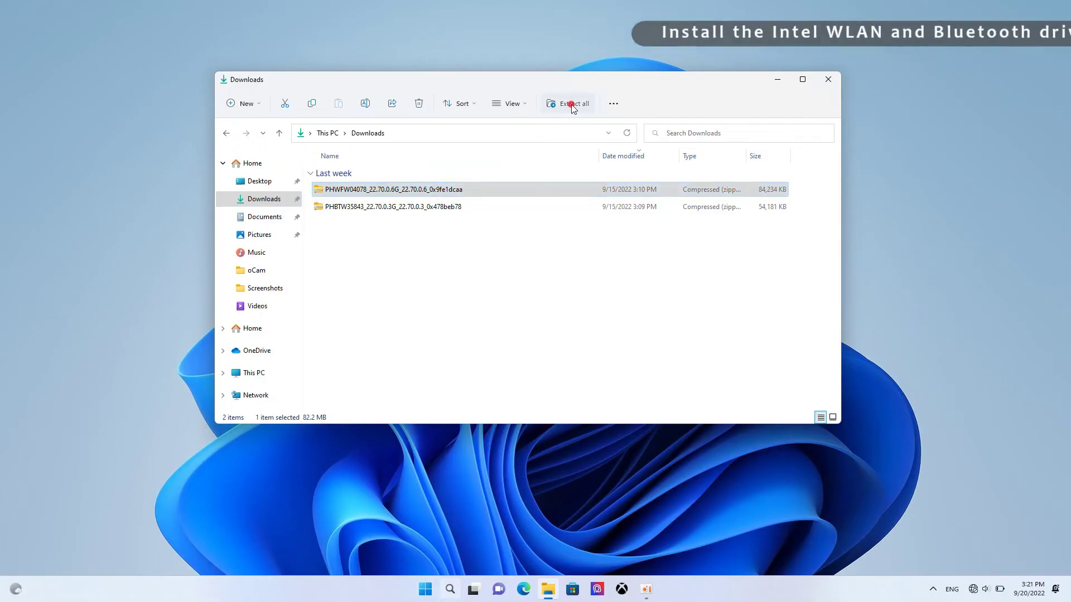
# Extract the PHWFW04078_22.70.0.6G_22.70.0.6_0x9fe1dcaa archive in Downloads and open its UWD\Win64\Drivers folder.
pyautogui.click(569, 103)
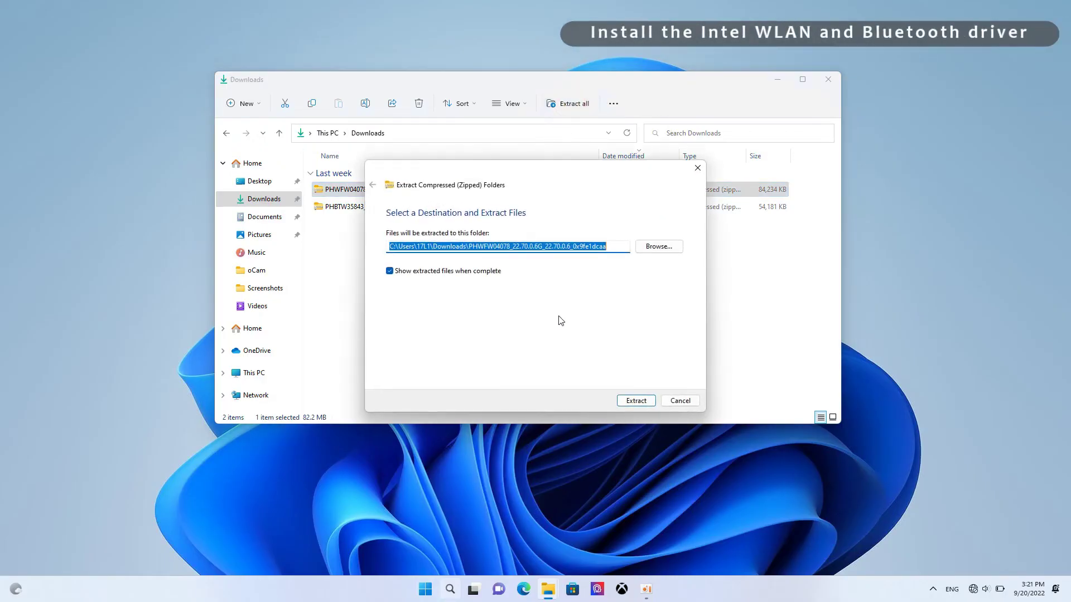
pyautogui.click(636, 402)
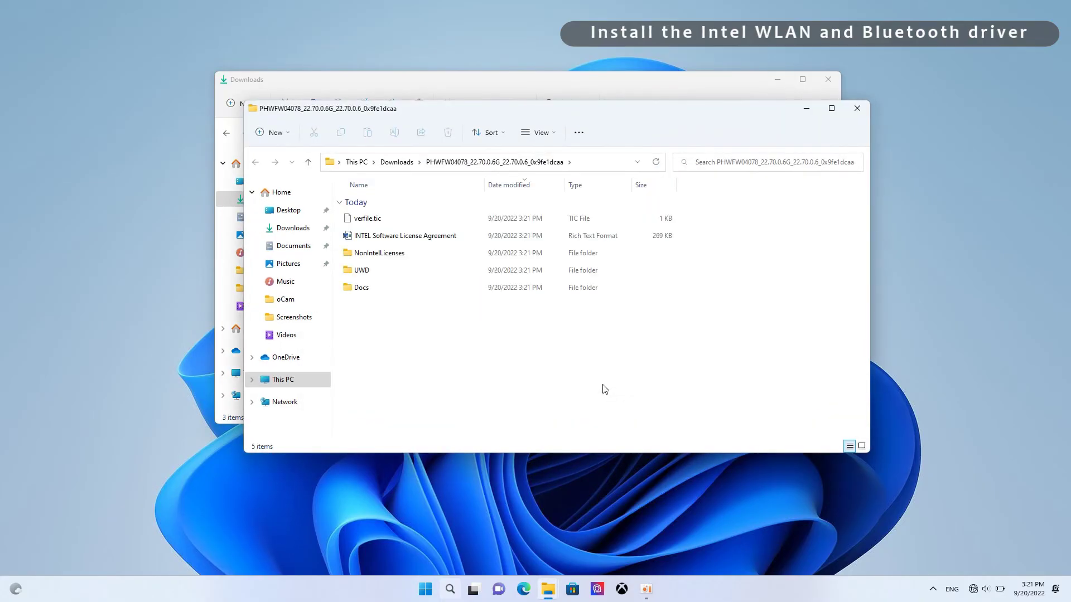
pyautogui.doubleClick(487, 271)
pyautogui.doubleClick(502, 221)
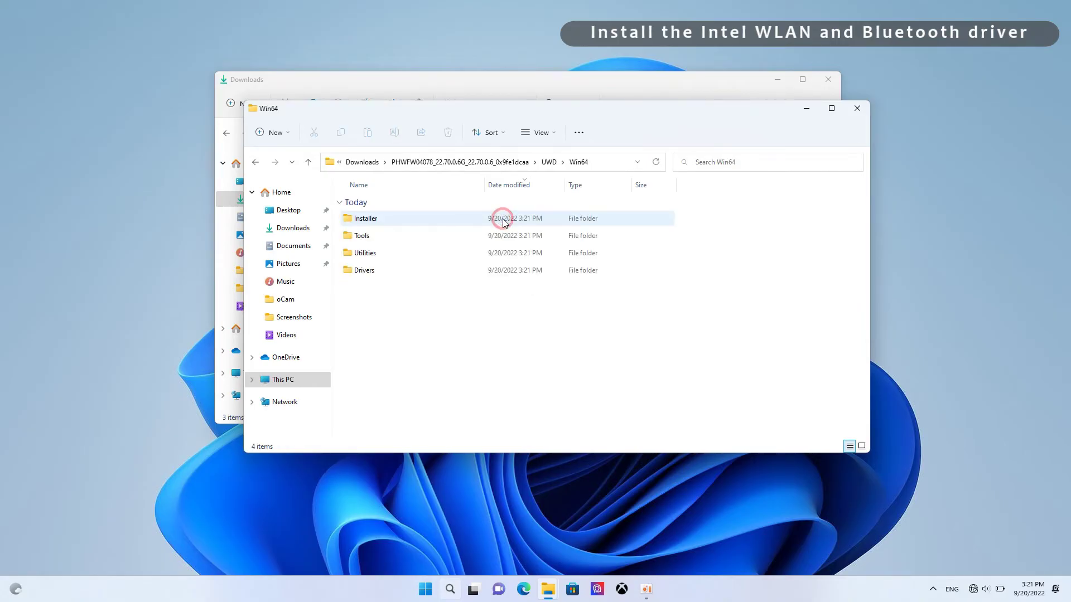
pyautogui.doubleClick(491, 271)
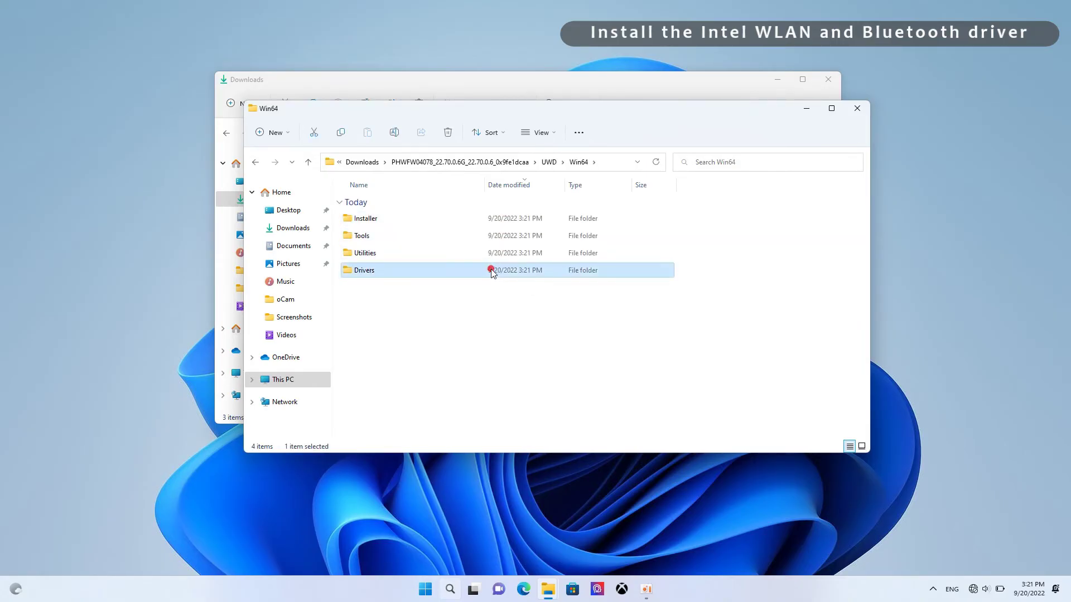
# Install the WLAN driver from the Netwtw04 setup information file, allowing the file to open.
pyautogui.scroll(-2, 485, 312)
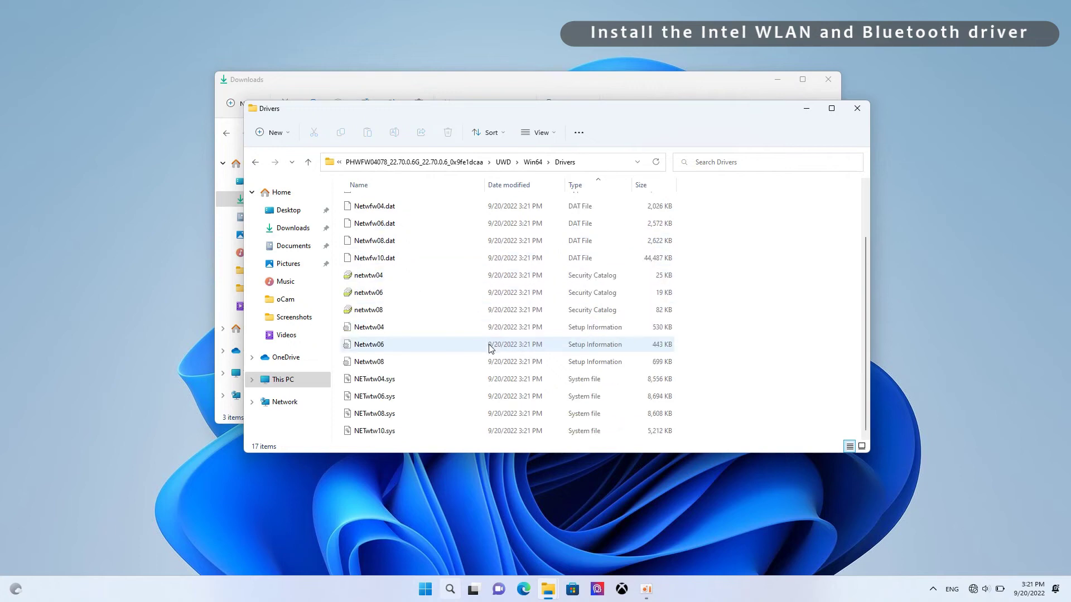
pyautogui.click(493, 331)
pyautogui.rightClick(492, 332)
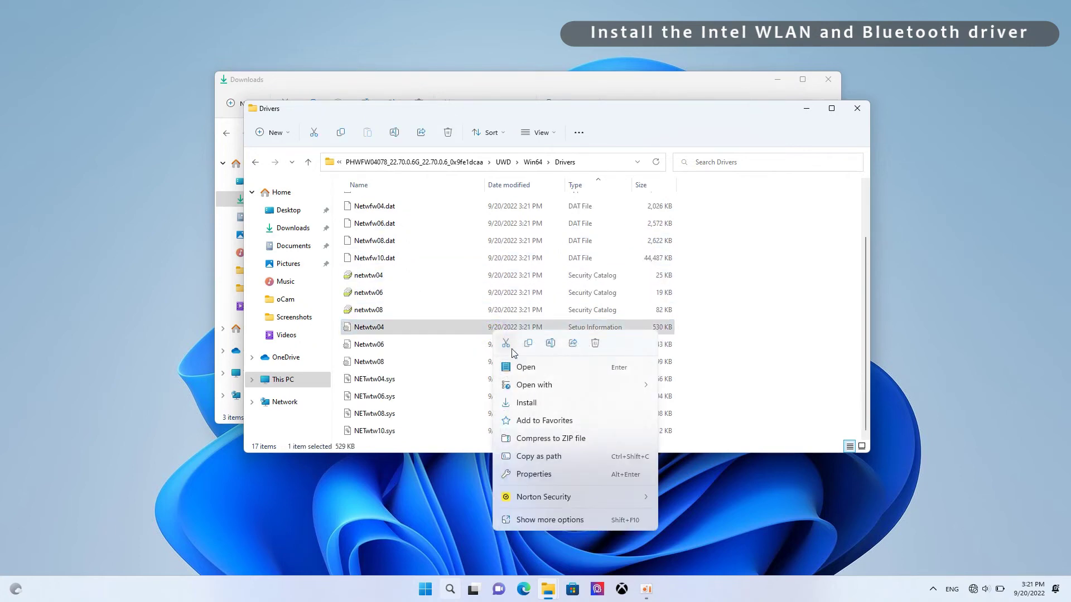
pyautogui.click(526, 403)
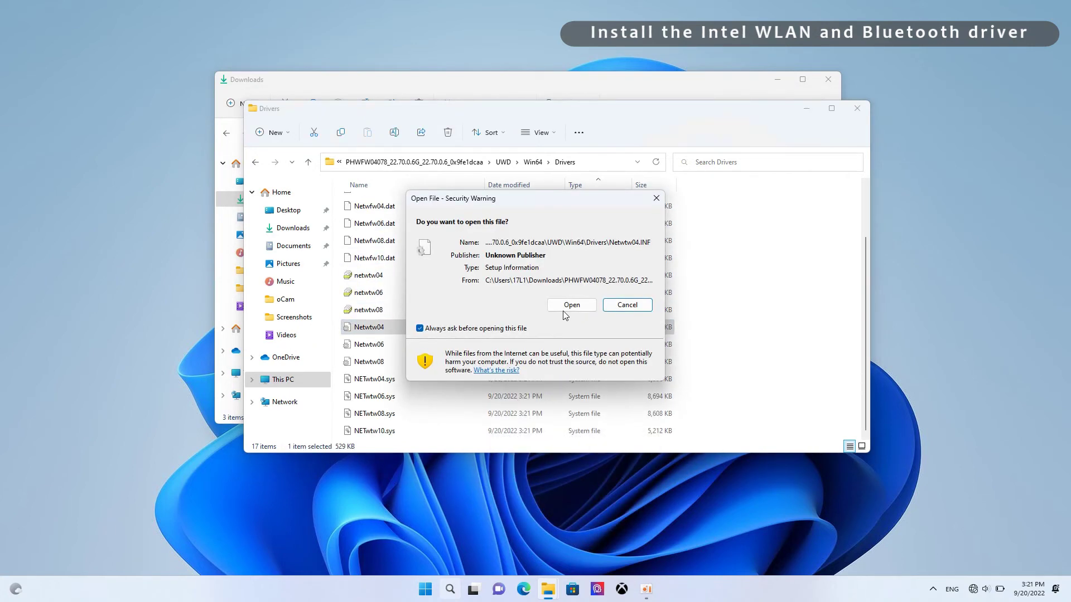
pyautogui.click(565, 310)
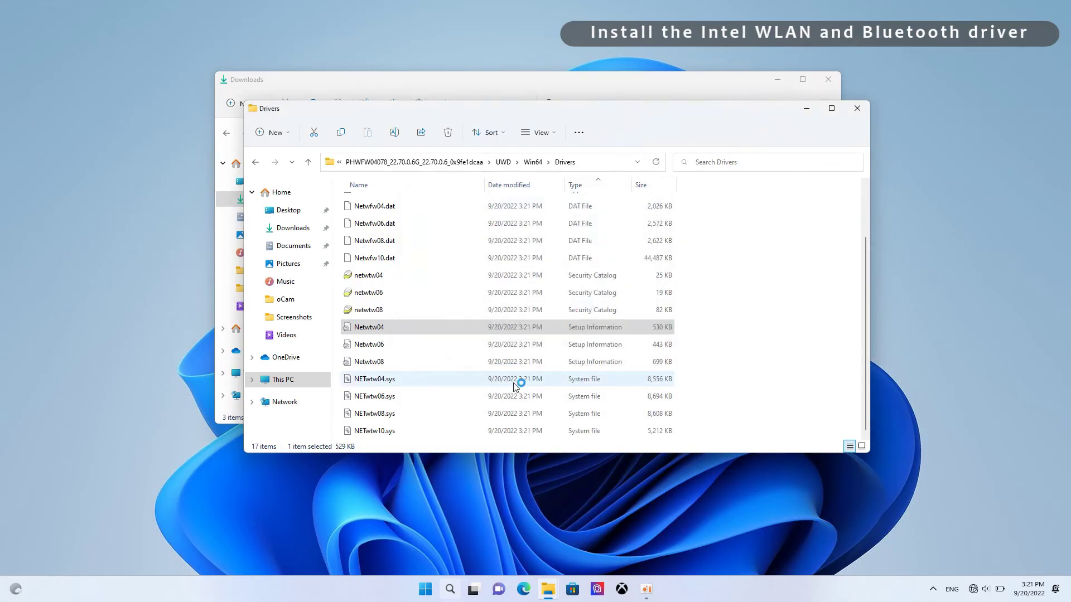
pyautogui.click(605, 299)
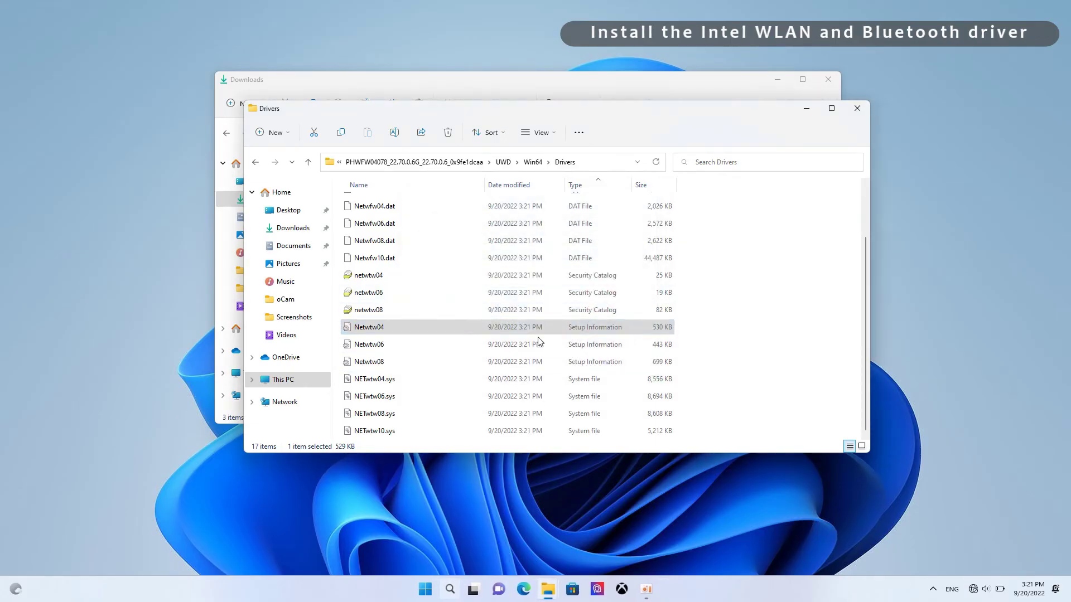
# Install the WLAN driver from the Netwtw06 setup information file, allowing the file to open.
pyautogui.click(533, 347)
pyautogui.rightClick(534, 347)
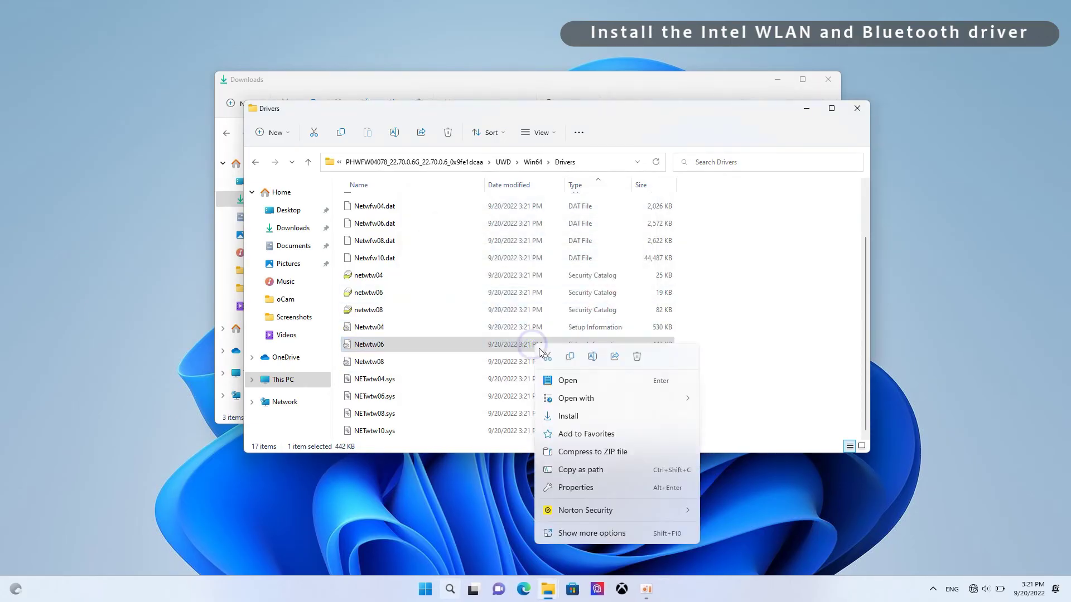
pyautogui.click(563, 413)
pyautogui.click(574, 306)
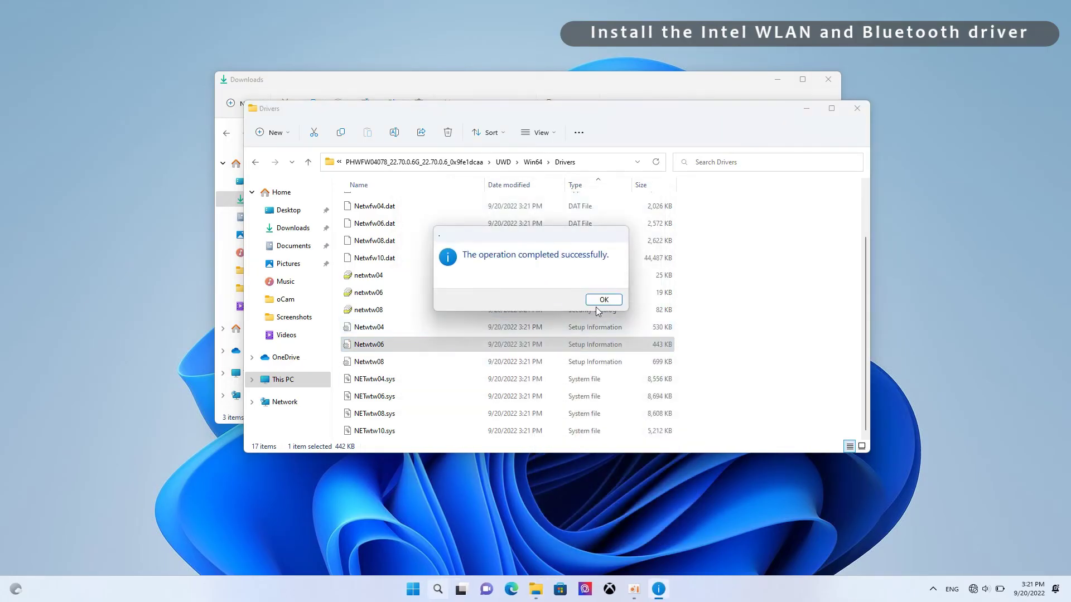
pyautogui.click(602, 300)
# Install the WLAN driver from the Netwtw08 setup information file, allowing the file to open.
pyautogui.rightClick(539, 360)
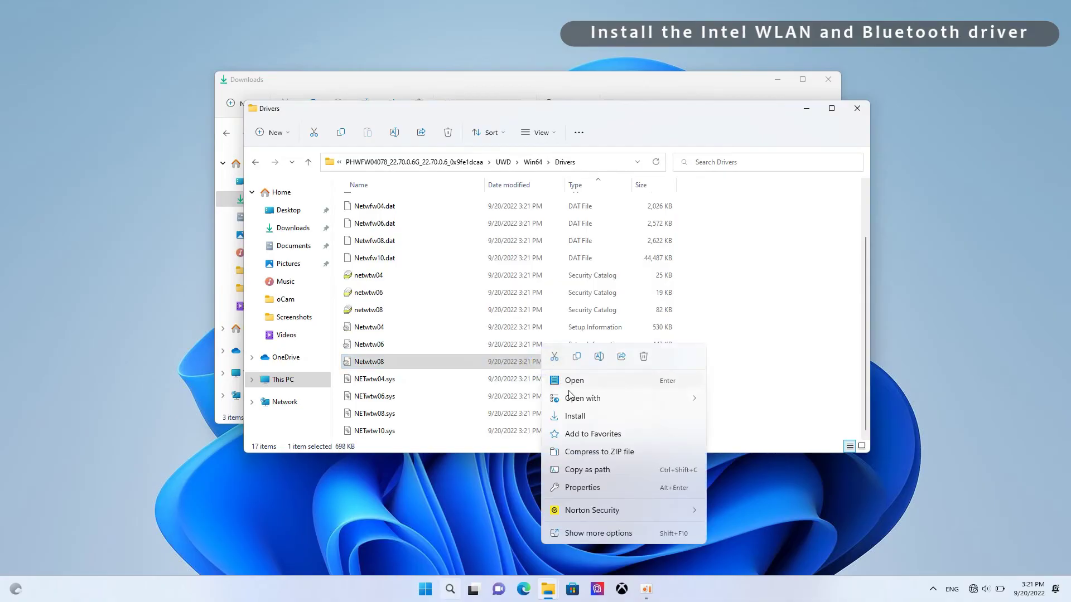
pyautogui.click(572, 416)
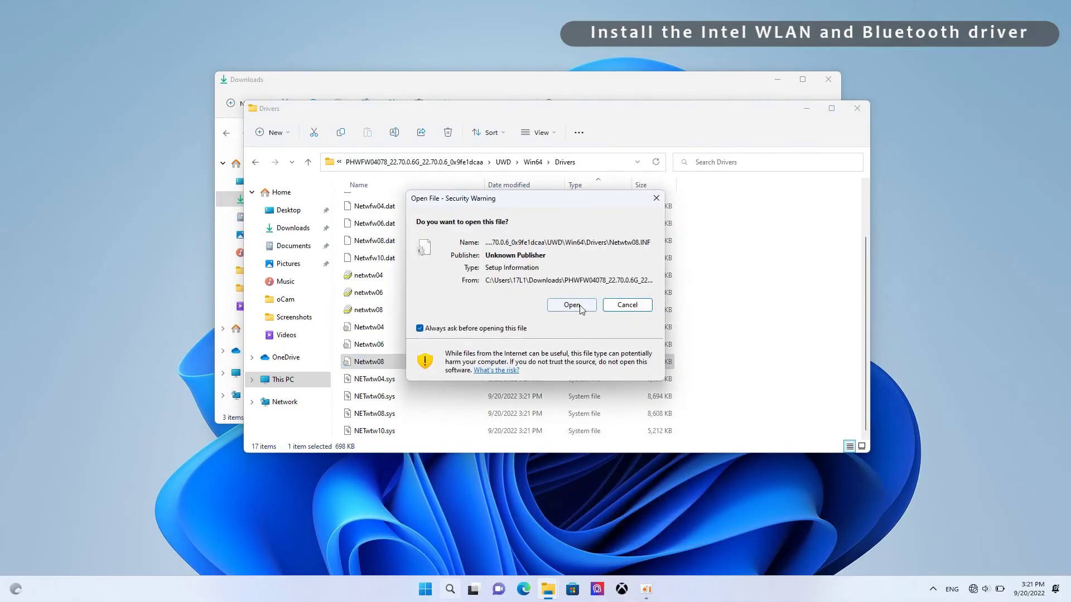
pyautogui.click(572, 305)
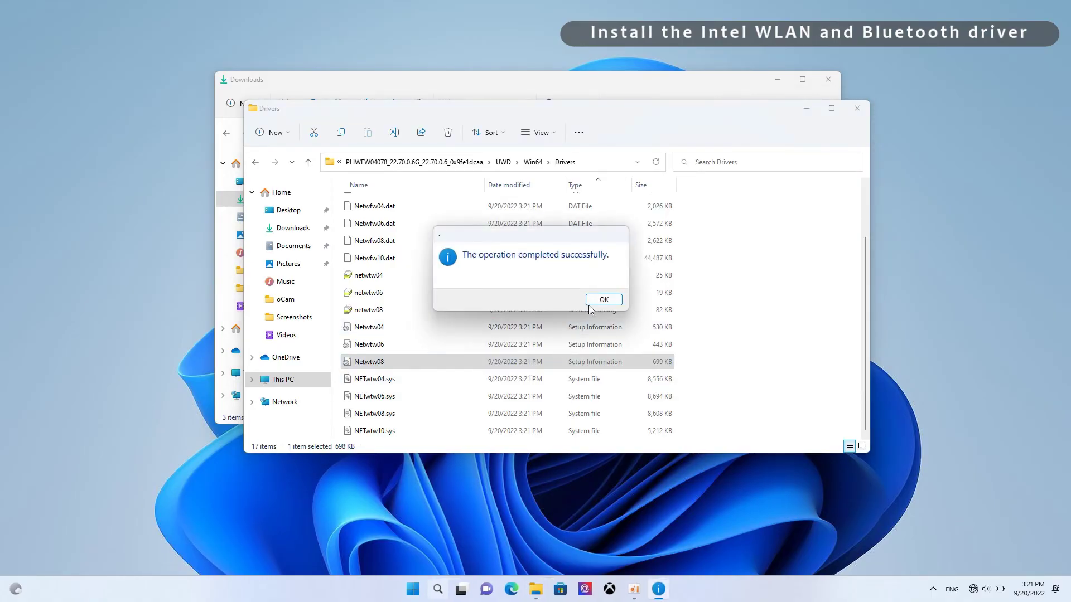
pyautogui.click(599, 301)
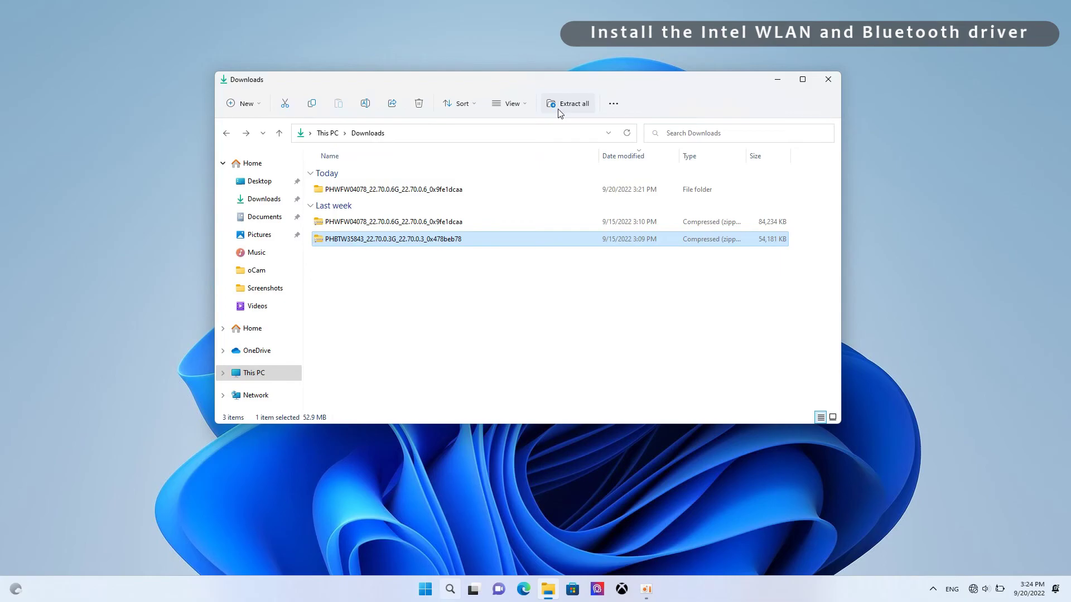
# Extract the PHBTW35843_22.70.0.3G_22.70.0.3_0x478beb78 archive in Downloads and open its Win10 folder.
pyautogui.click(561, 103)
pyautogui.click(635, 400)
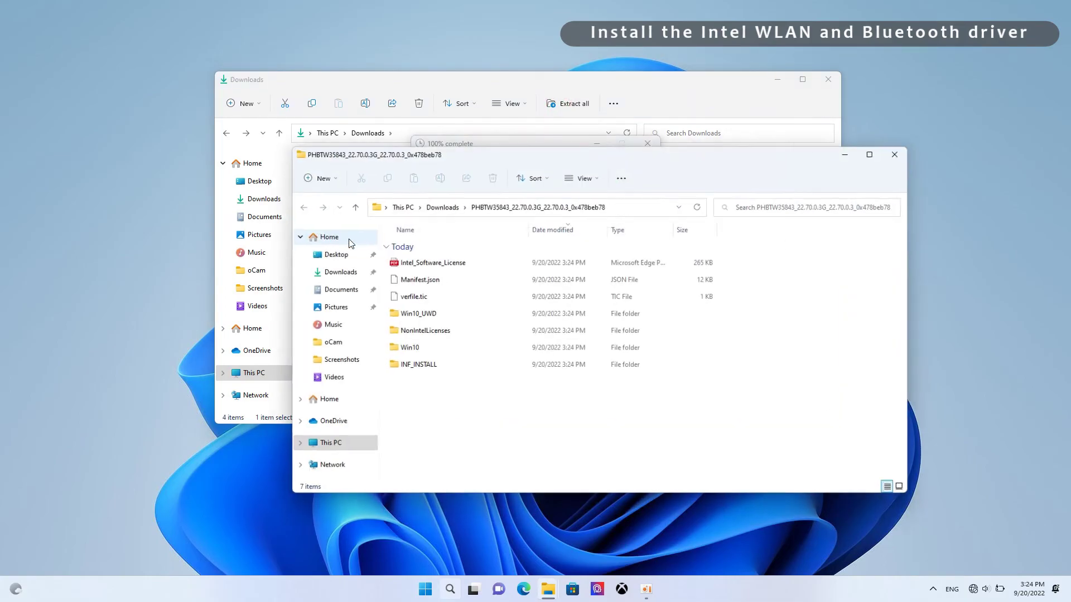
pyautogui.doubleClick(450, 352)
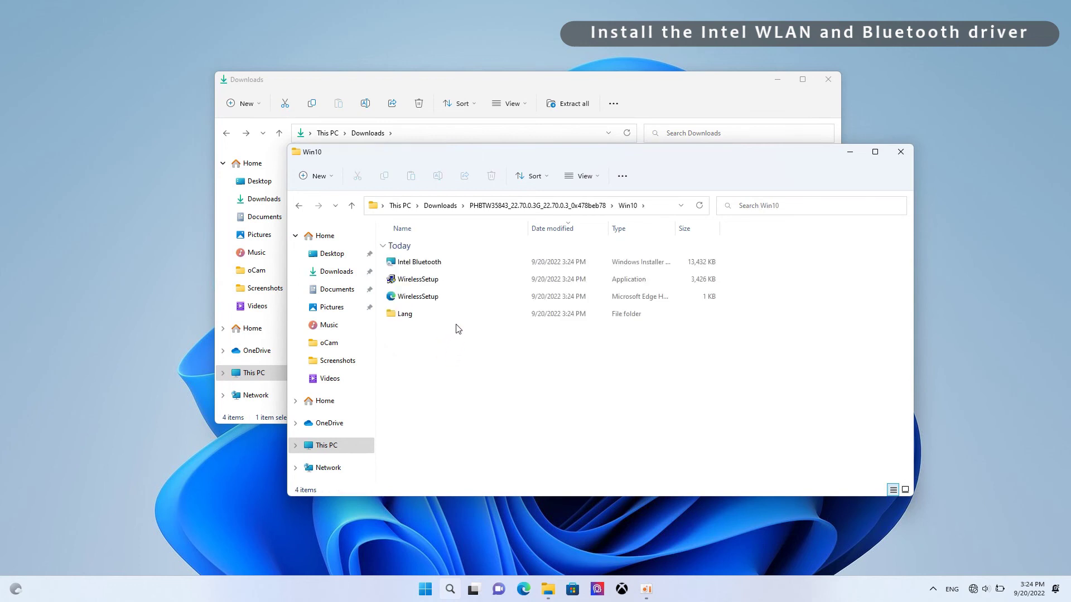
# Run the WirelessSetup application despite the SmartScreen warning and proceed past the Intel PROSet/Wireless Tools welcome page.
pyautogui.click(488, 280)
pyautogui.doubleClick(488, 280)
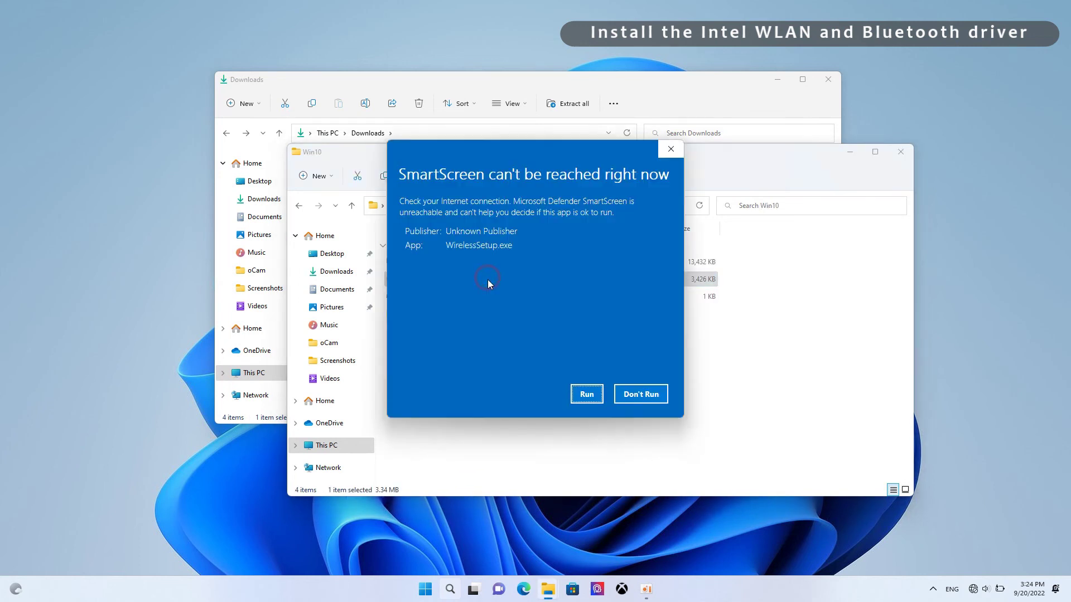
pyautogui.click(580, 392)
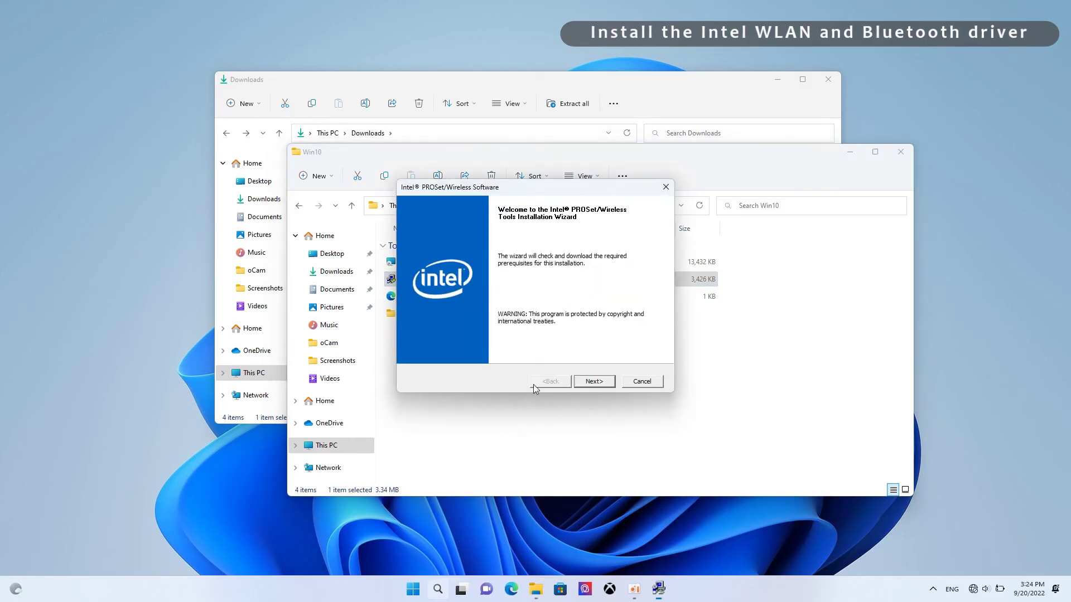
pyautogui.click(591, 382)
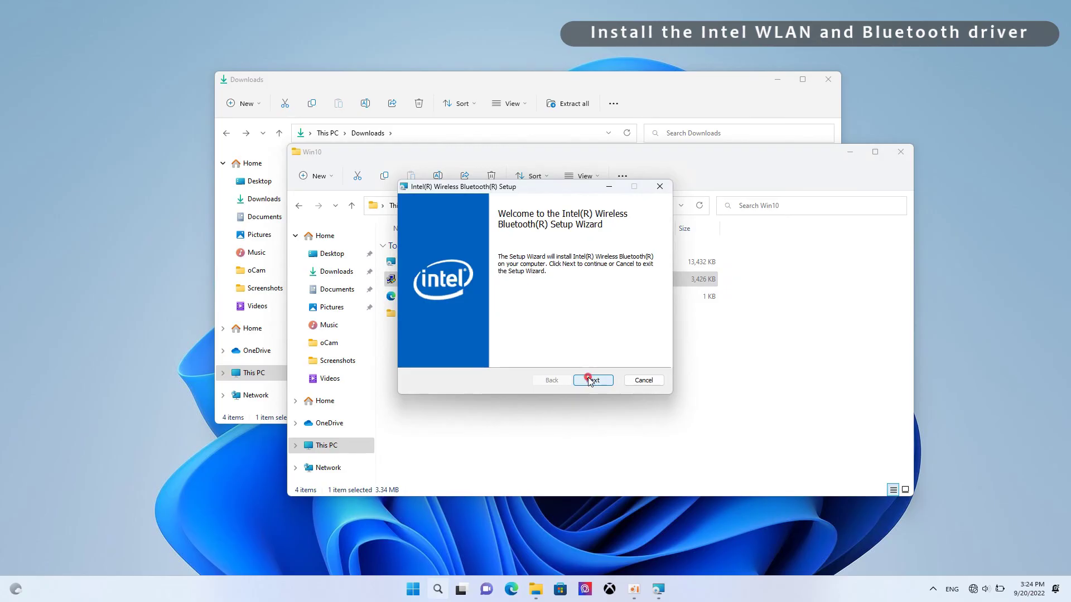
# Install Intel Wireless Bluetooth with the setup wizard, accepting the license agreement, and finish the wizard.
pyautogui.click(588, 381)
pyautogui.click(528, 354)
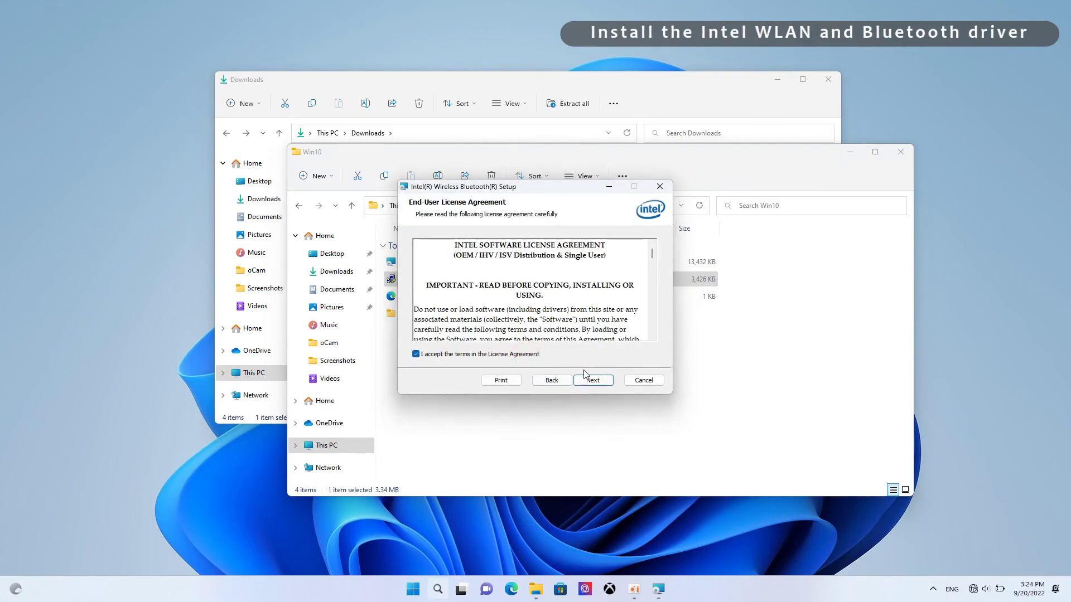
pyautogui.click(586, 378)
pyautogui.click(464, 247)
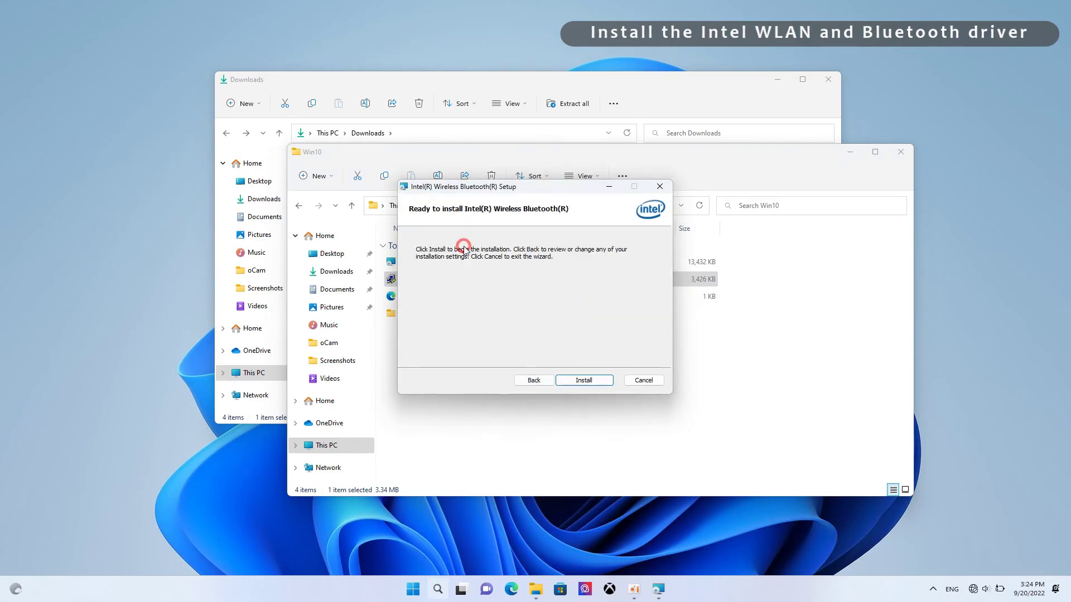
pyautogui.click(594, 380)
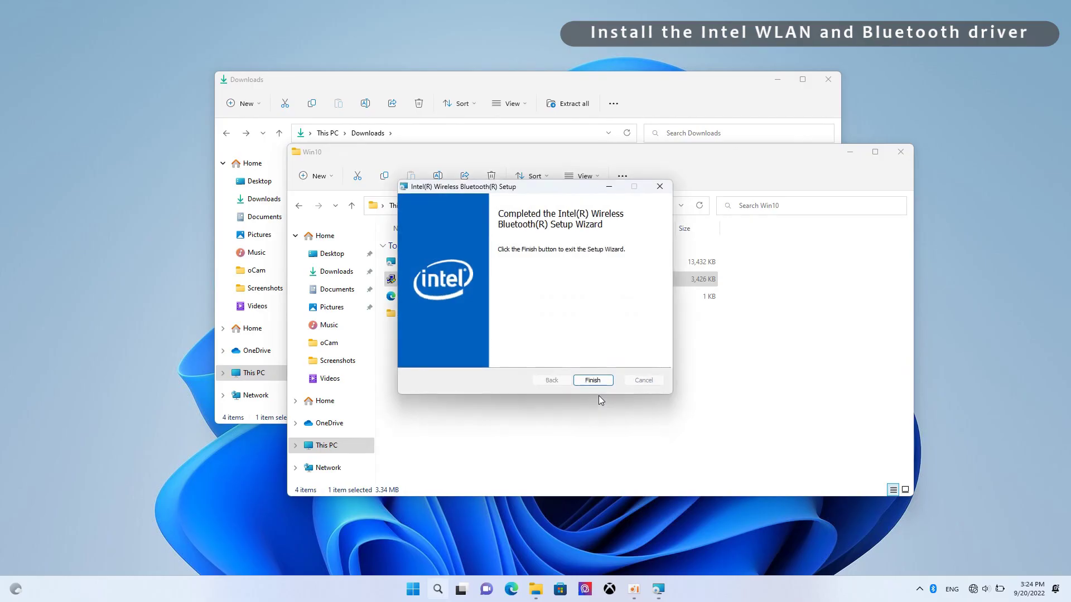
pyautogui.click(594, 380)
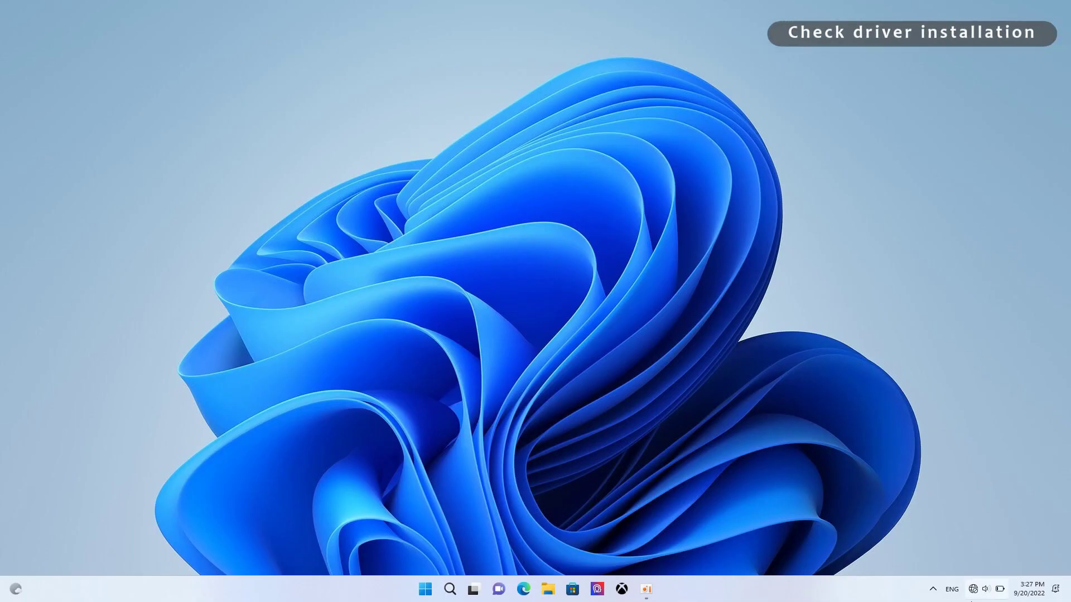
# Open the quick settings to check whether Wi-Fi and Bluetooth are available.
pyautogui.click(972, 590)
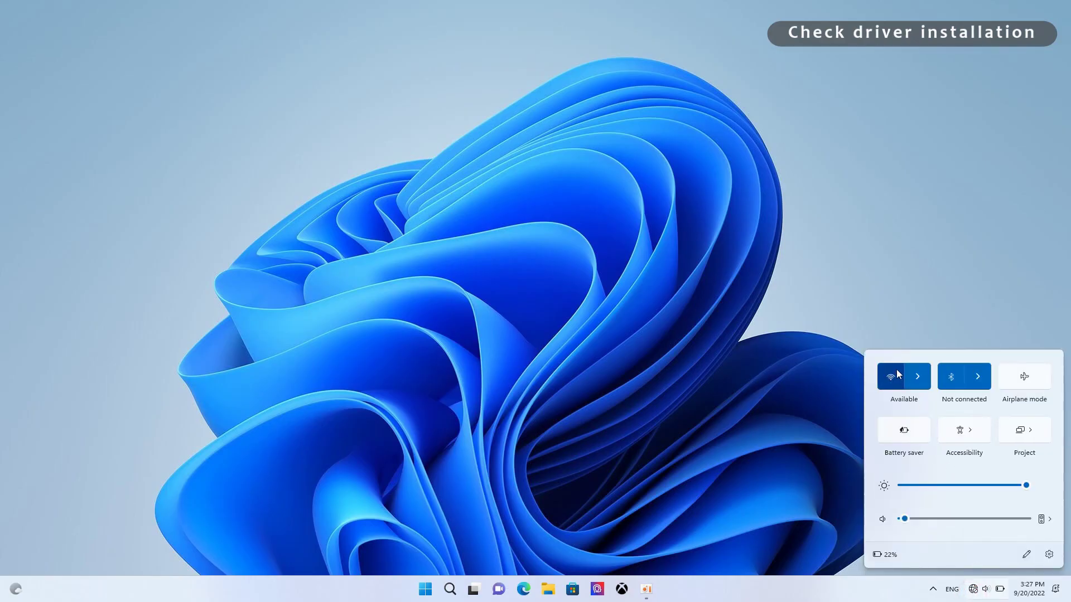